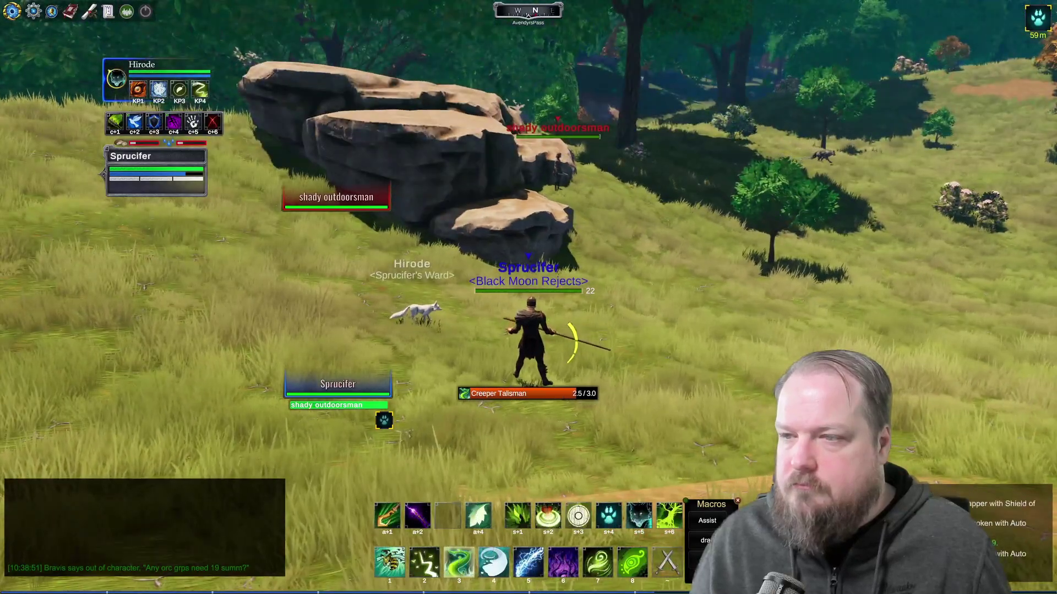
# - Run the first character over the grassy hill toward the second character with the shady outdoorsman targeted, and switch to the other Pantheon window
pyautogui.press('a')
pyautogui.press('w')
pyautogui.press('w')
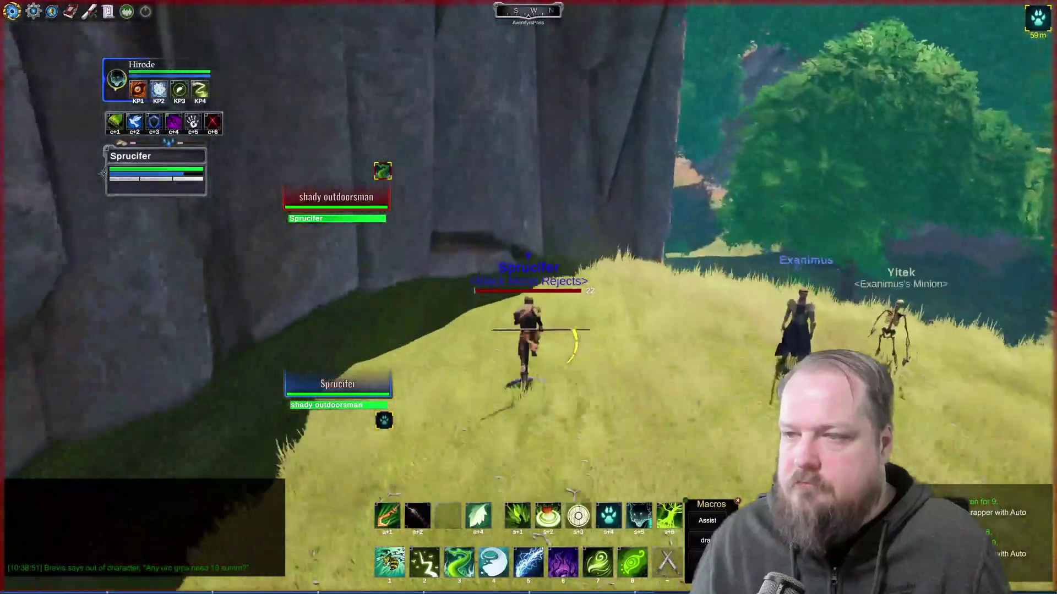
pyautogui.moveTo(467, 346); pyautogui.dragTo(627, 355)
pyautogui.hotkey('alt', 'Tab')
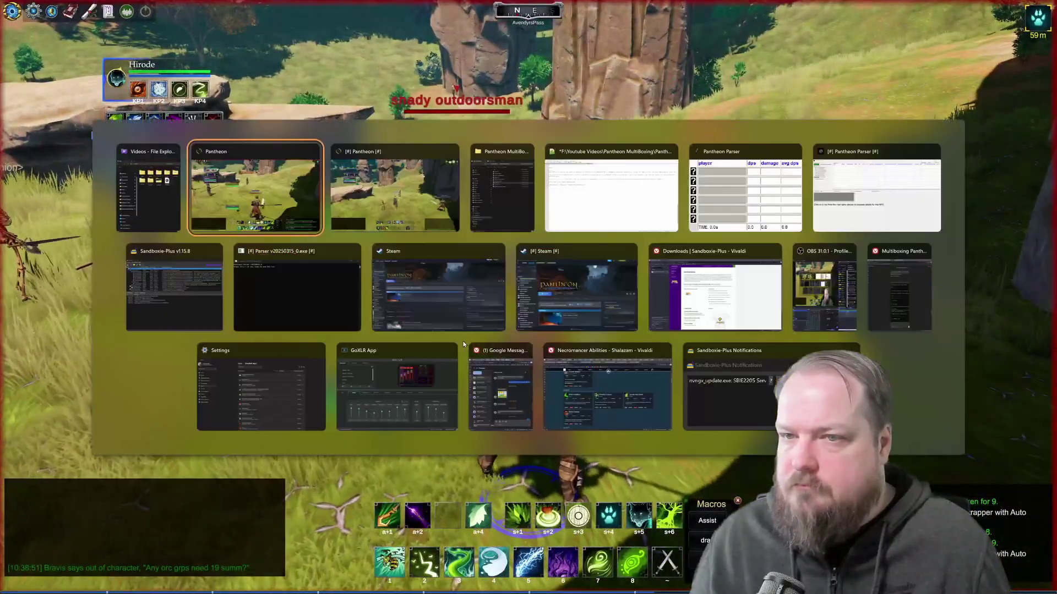
# - Attack the shady outdoorsman with the second character, casting Curse of Pain and Sicken, moving closer, and casting Life Draw repeatedly
pyautogui.press('d')
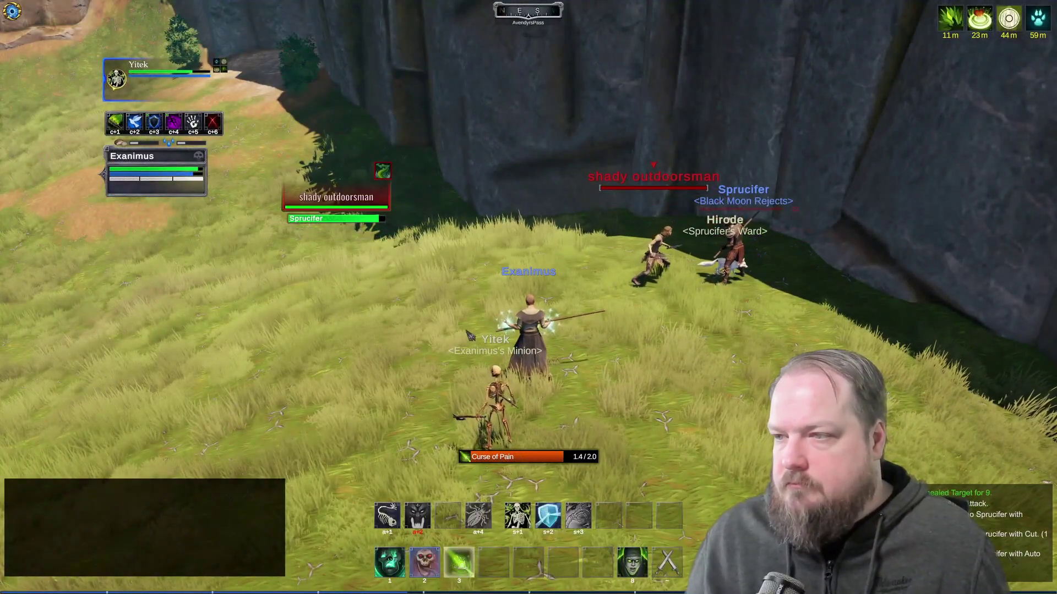
pyautogui.press('2')
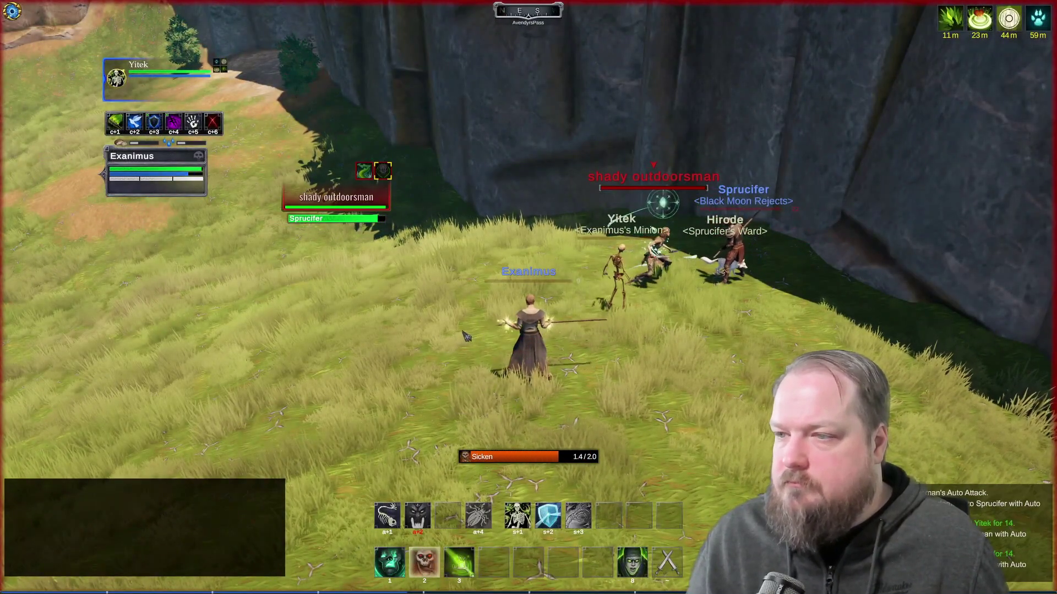
pyautogui.hotkey('alt', '1')
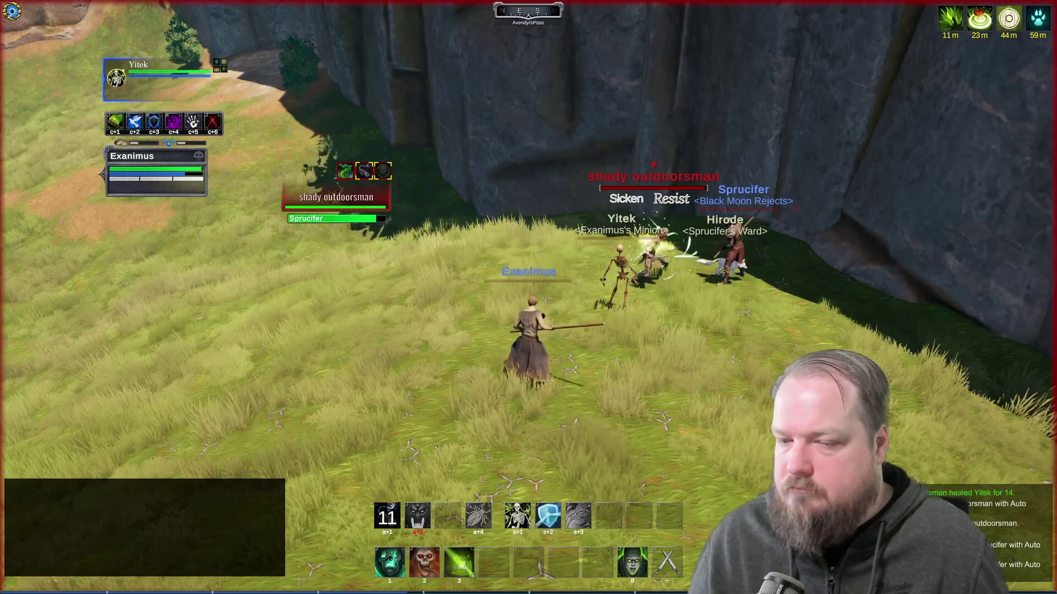
pyautogui.press('w')
pyautogui.press('`')
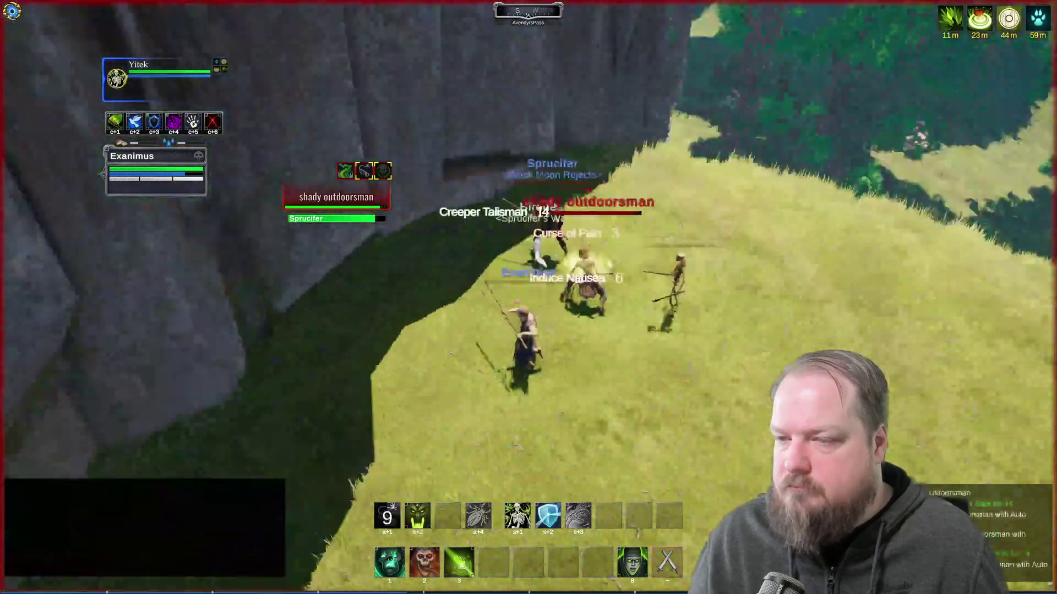
pyautogui.press('1')
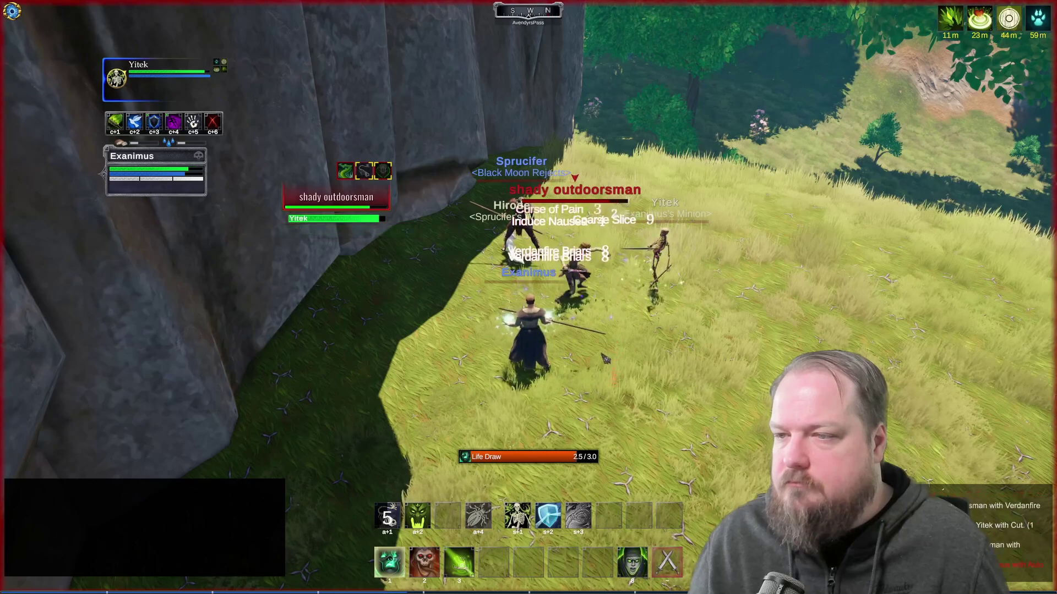
pyautogui.press('1')
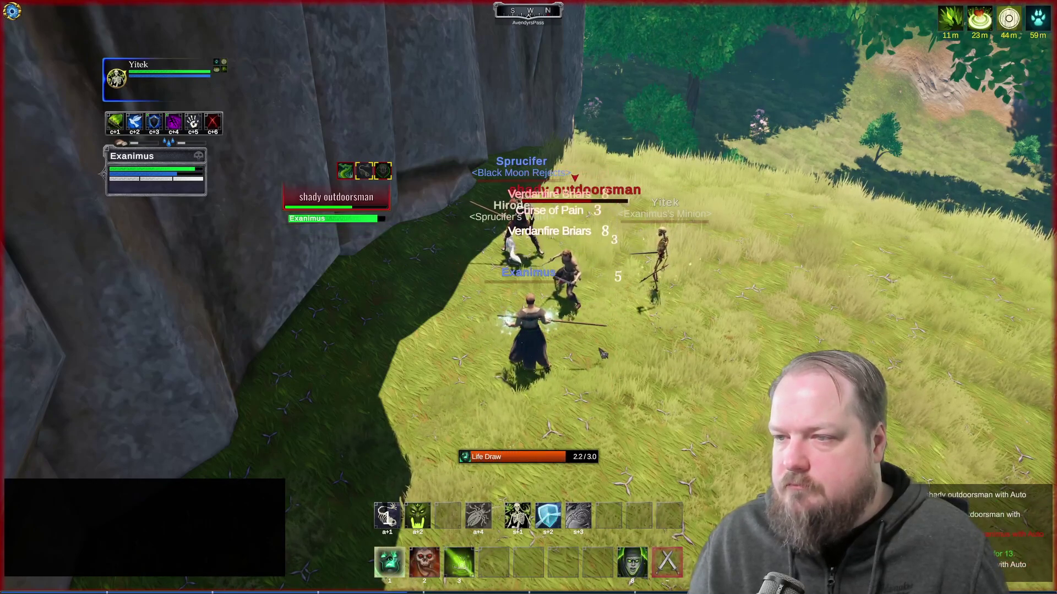
pyautogui.press('1')
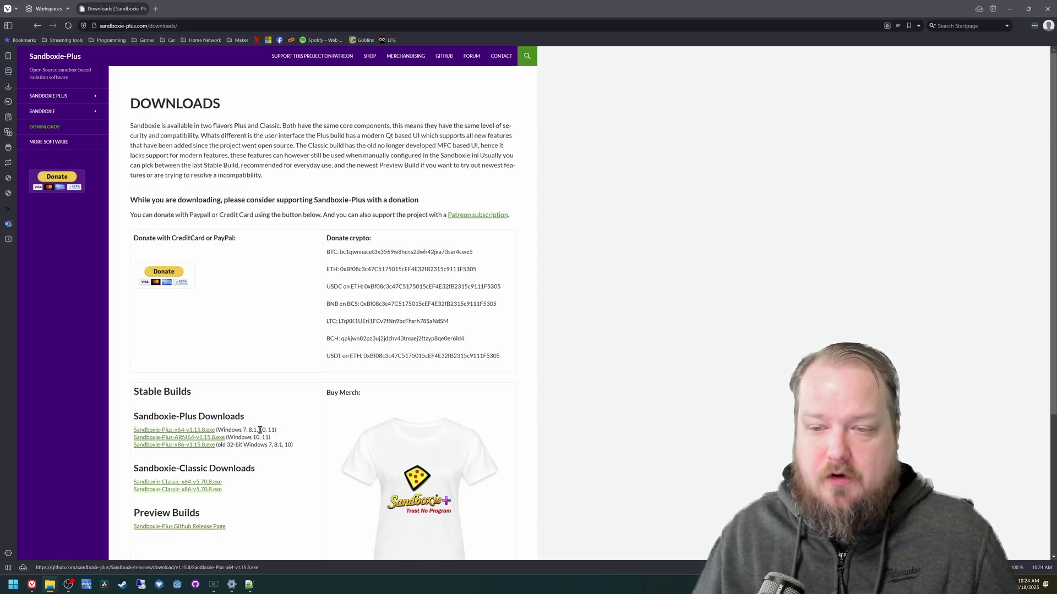
# - Download Sandboxie-Plus-x64-v1.15.8.exe from the stable builds and launch the installer
pyautogui.moveTo(275, 431); pyautogui.dragTo(271, 431)
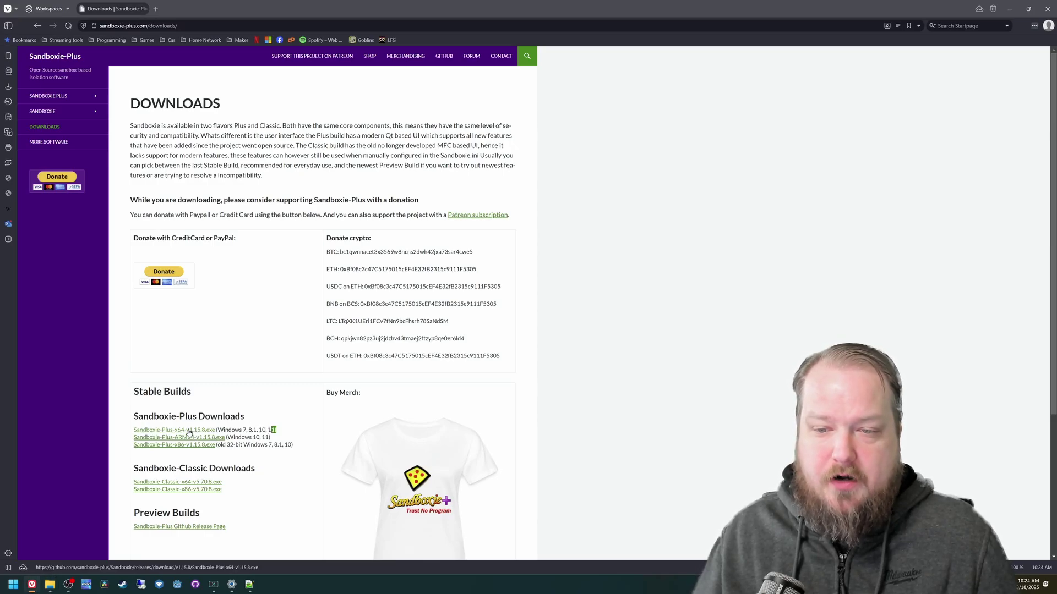
pyautogui.click(144, 430)
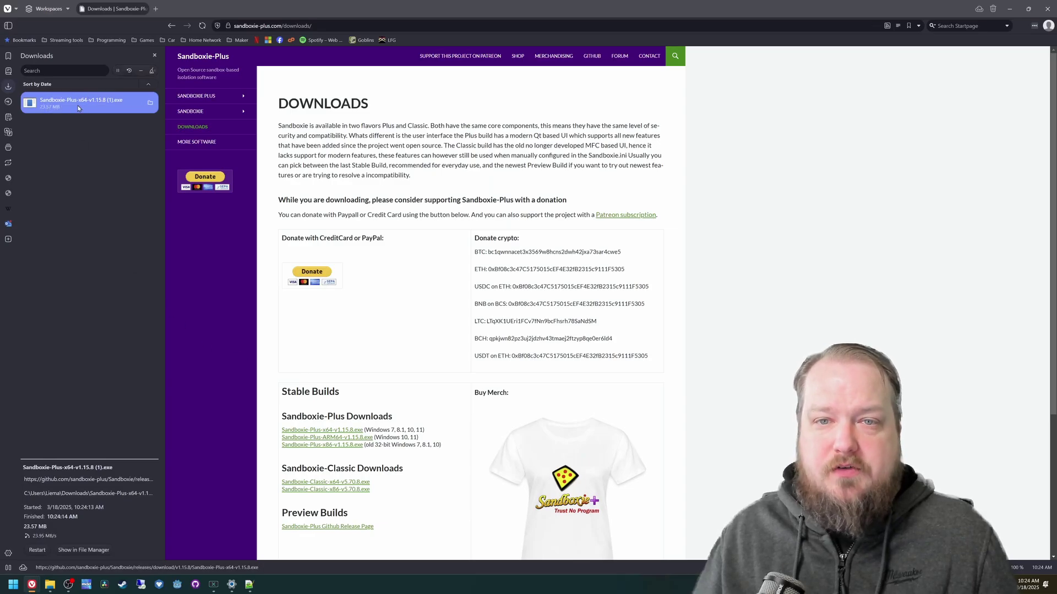
pyautogui.doubleClick(78, 106)
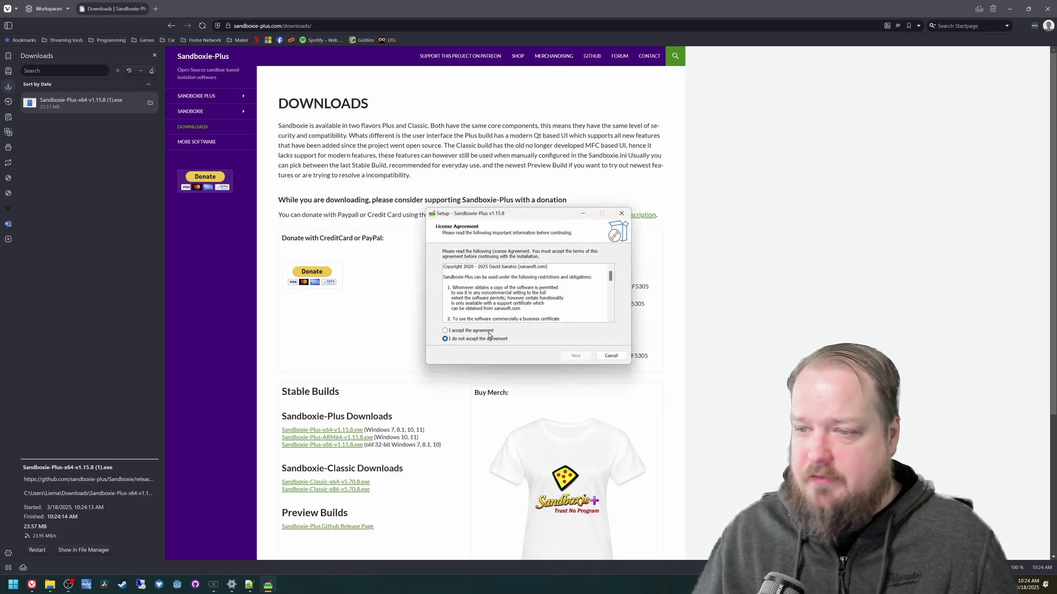
# - Install Sandboxie-Plus: accept the agreement, update the existing installation, download the latest Templates.ini and translations, and start the Sandboxie-Plus UI on finishing
pyautogui.click(487, 331)
pyautogui.click(575, 356)
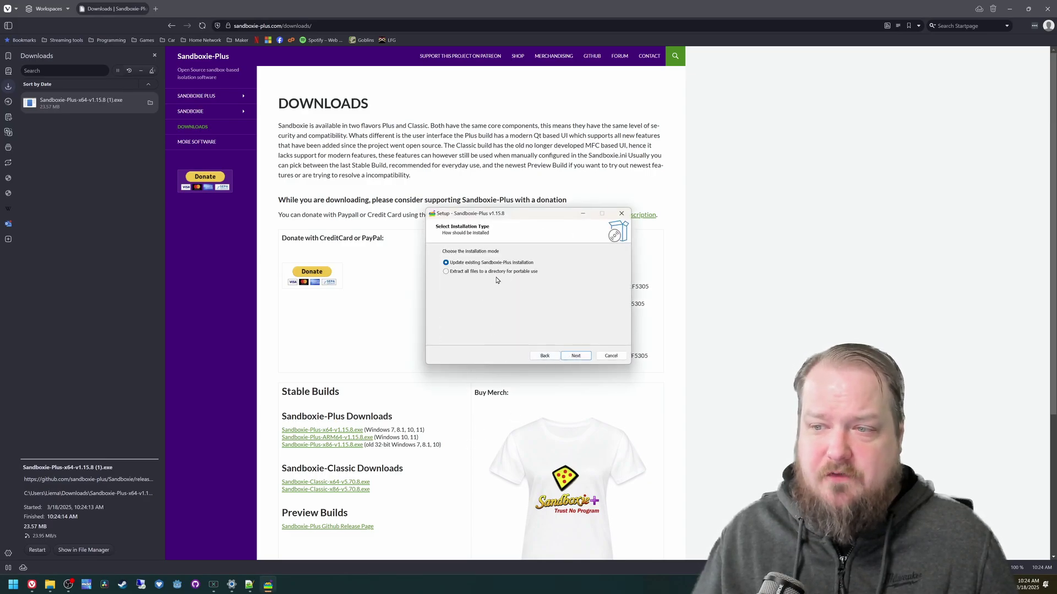
pyautogui.click(573, 356)
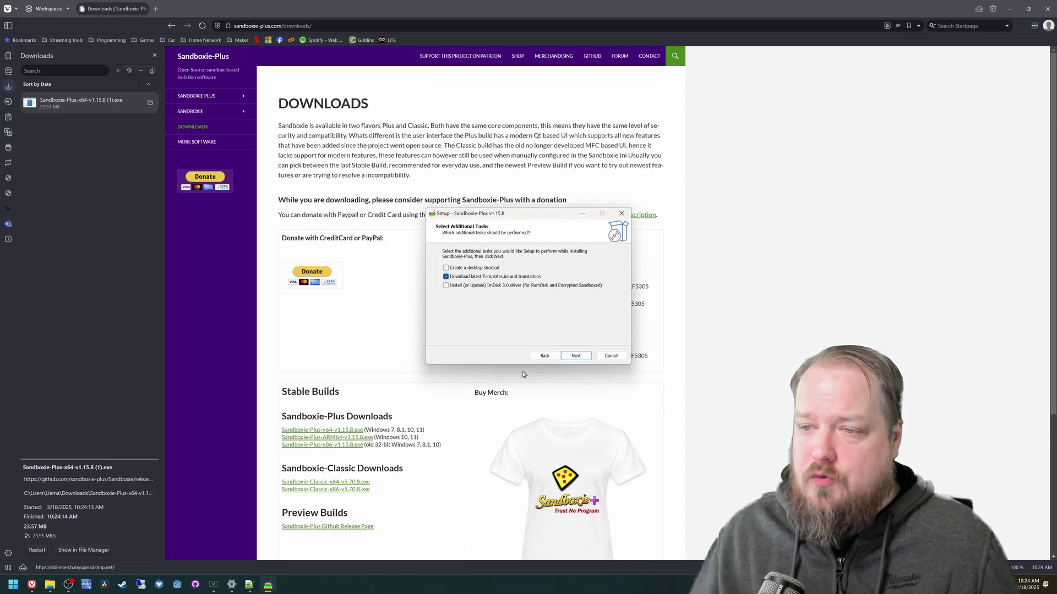
pyautogui.click(576, 356)
pyautogui.click(576, 356)
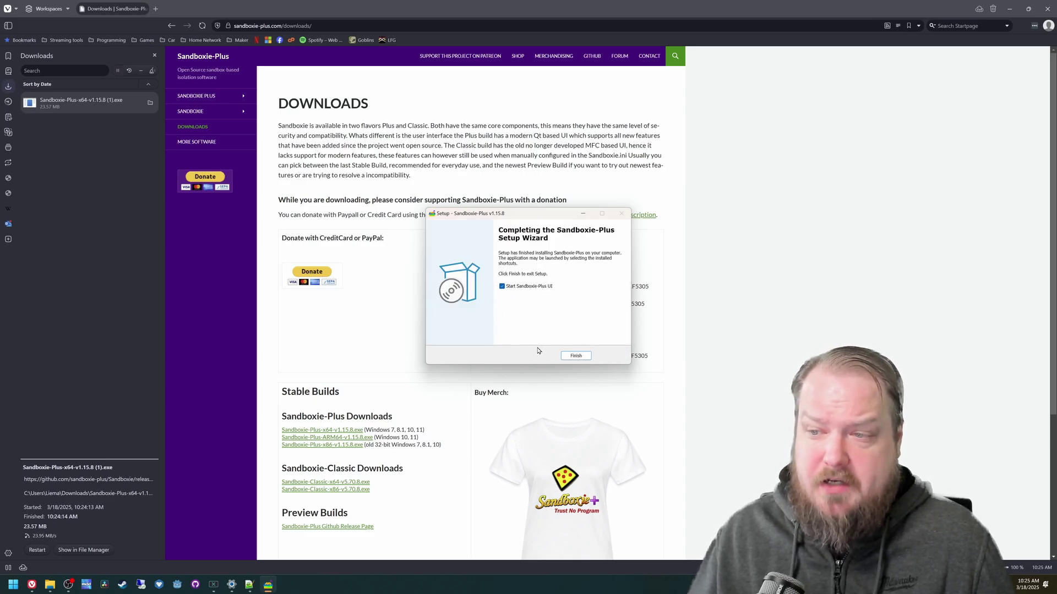
pyautogui.click(576, 356)
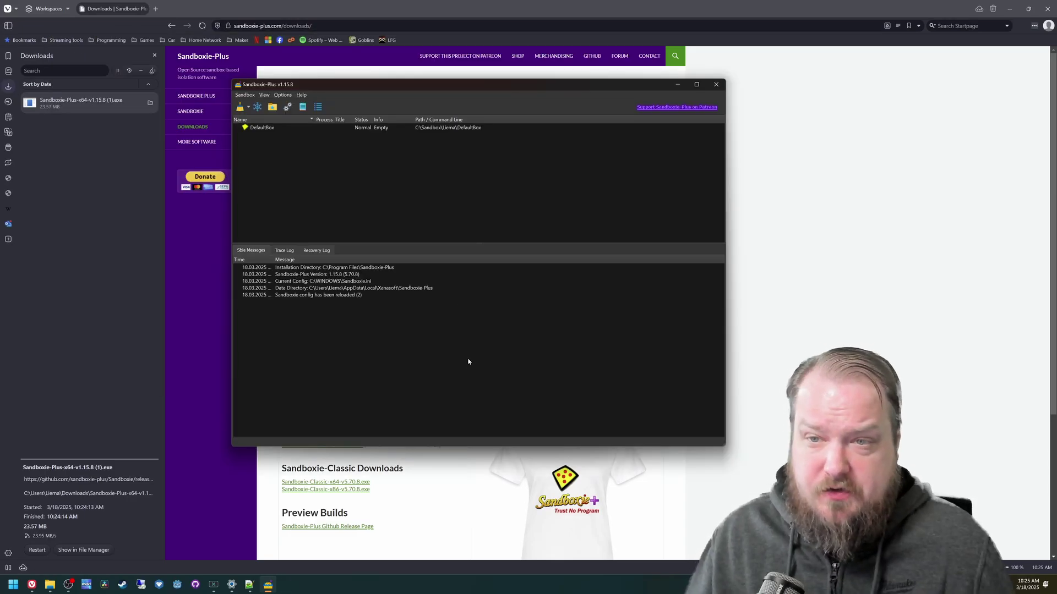
pyautogui.click(254, 128)
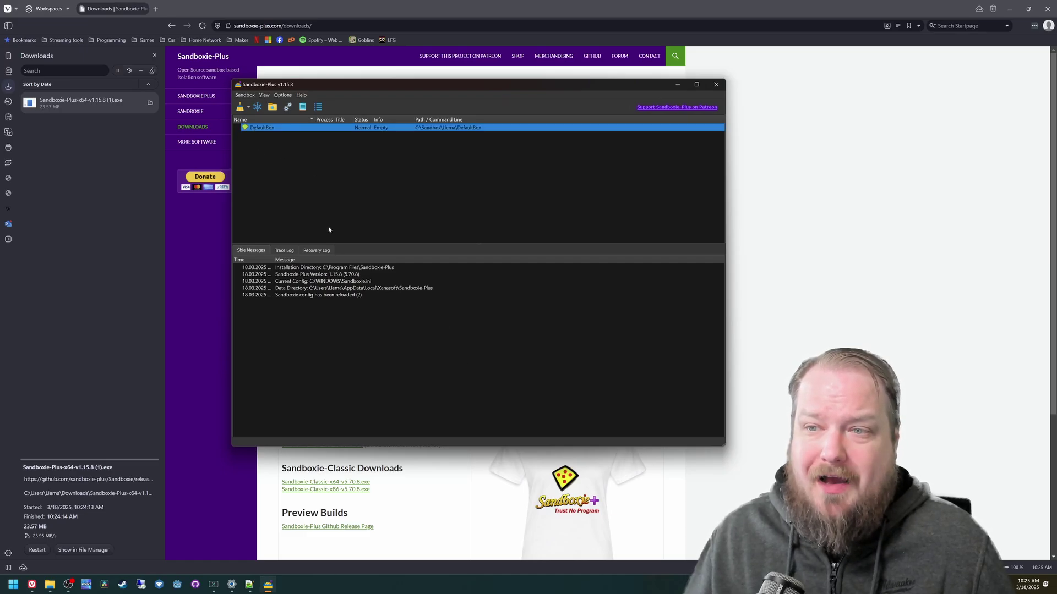
pyautogui.click(316, 207)
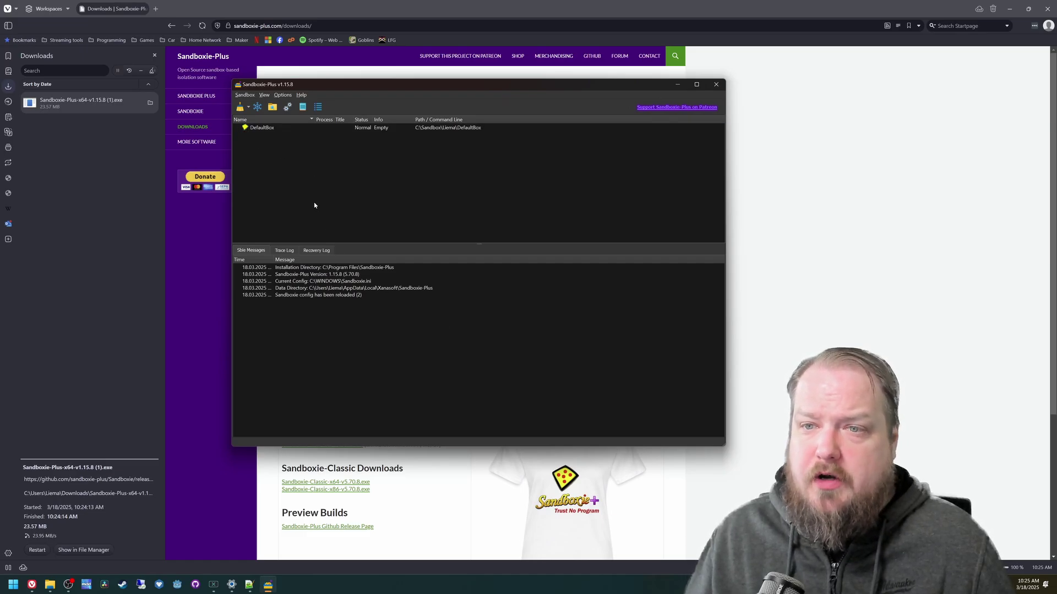
# - Create a new sandbox named Steam2 with the Standard Sandbox box type
pyautogui.click(245, 95)
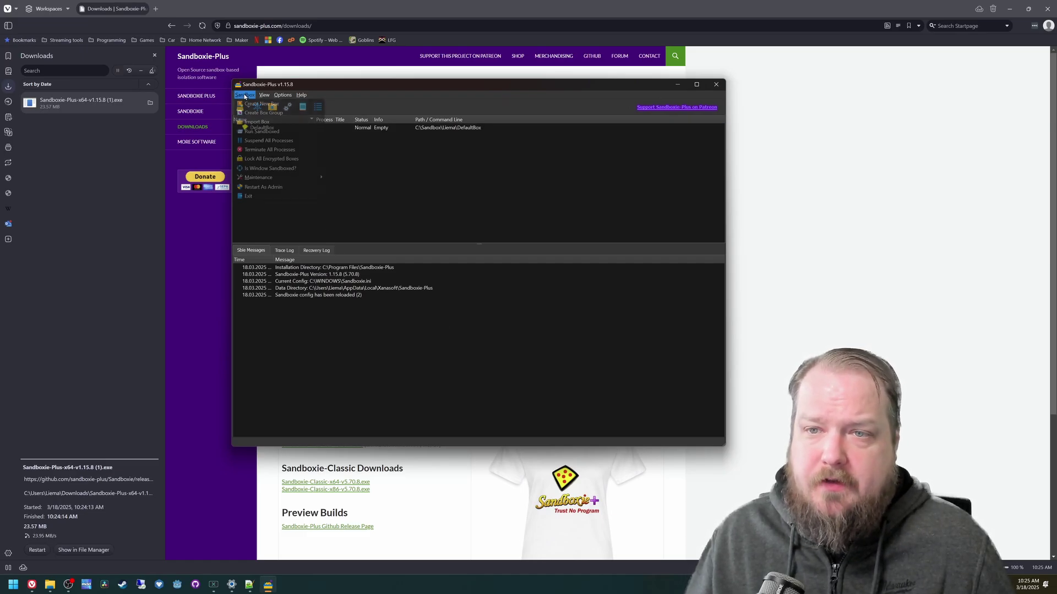
pyautogui.click(286, 105)
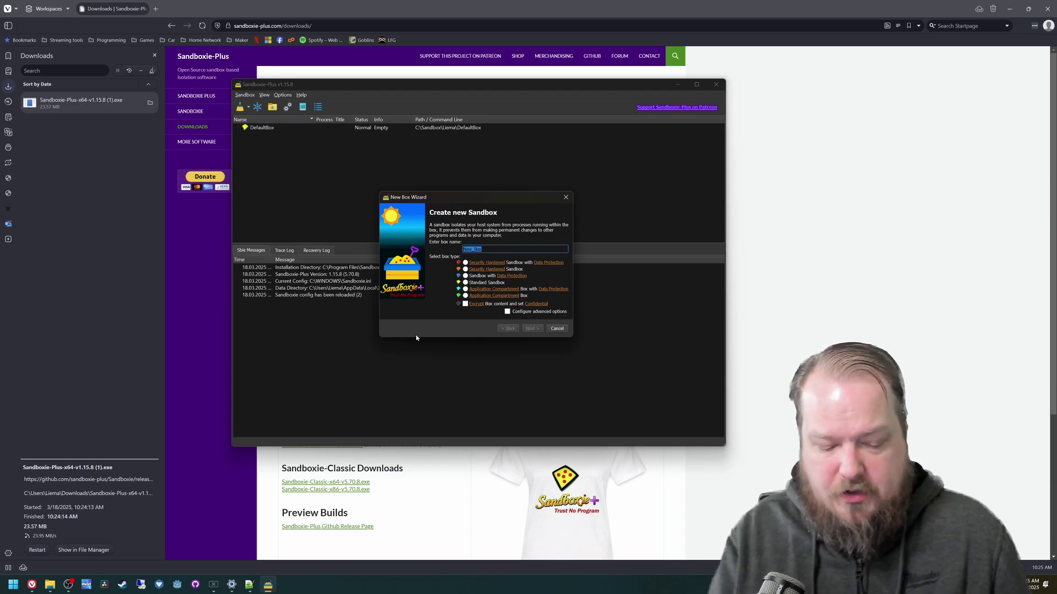
pyautogui.write('Steam')
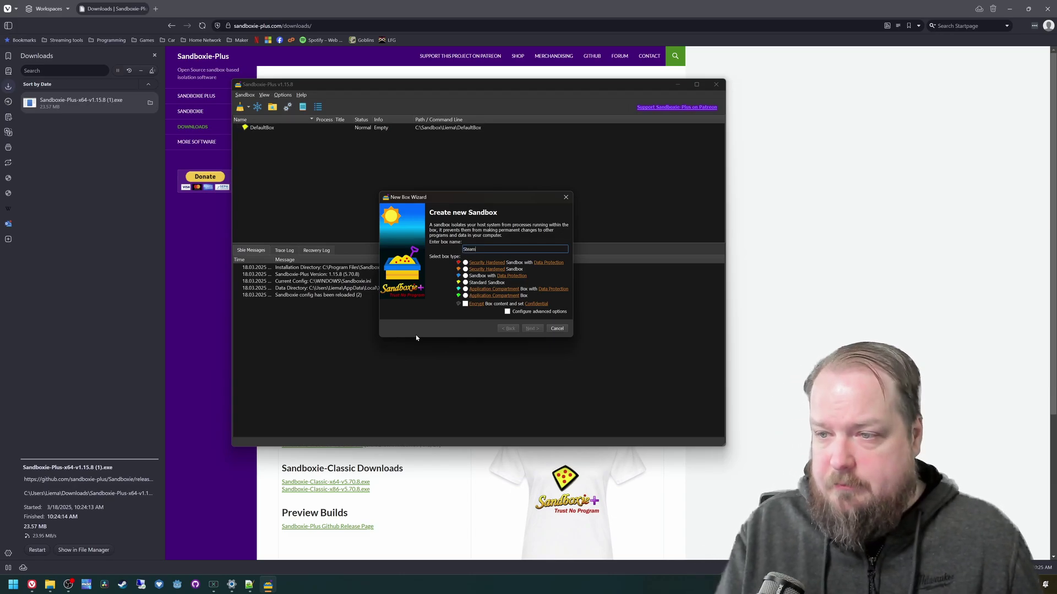
pyautogui.write('2')
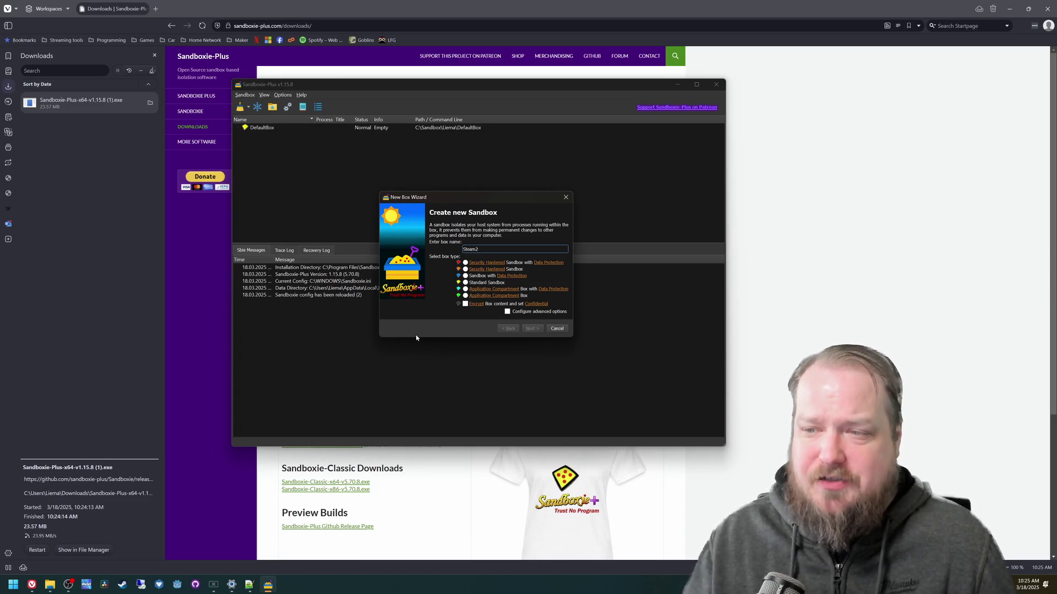
pyautogui.click(465, 283)
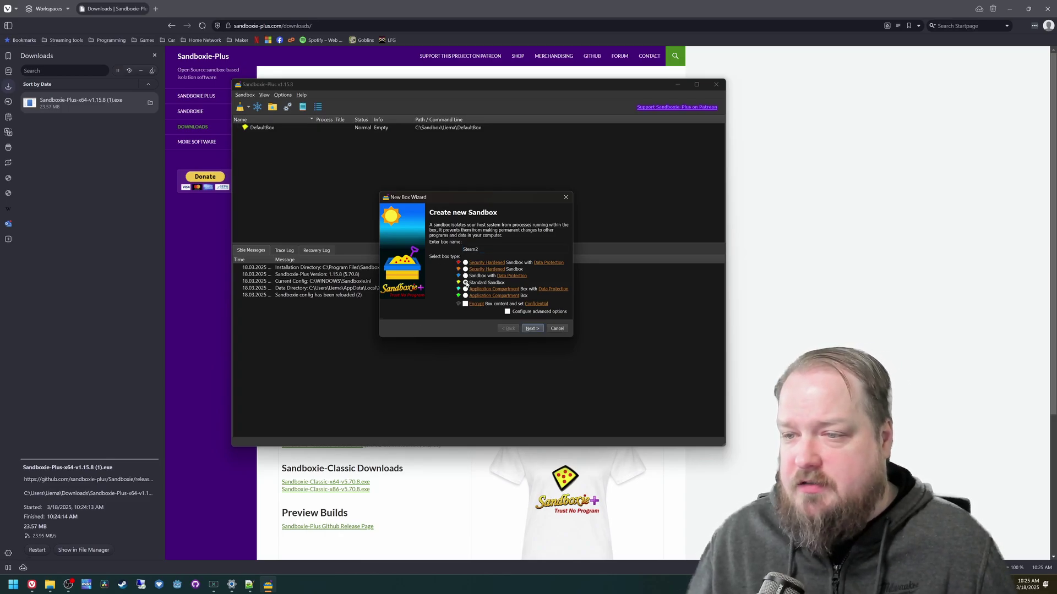
pyautogui.click(531, 329)
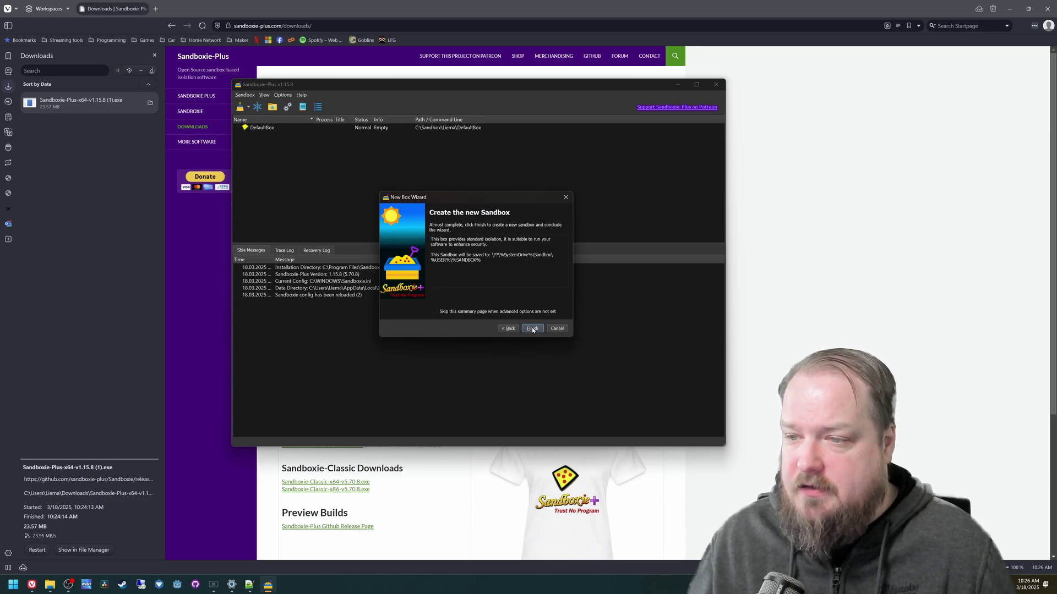
pyautogui.click(532, 329)
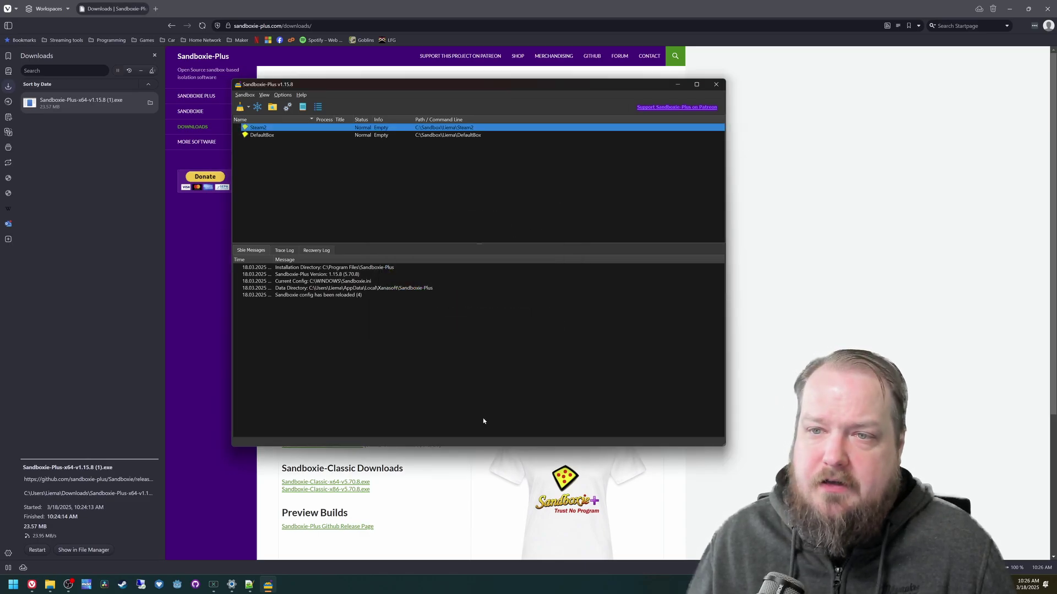
# - Open the Steam2 sandbox's options and start adding a folder to its file resource access rules
pyautogui.rightClick(263, 127)
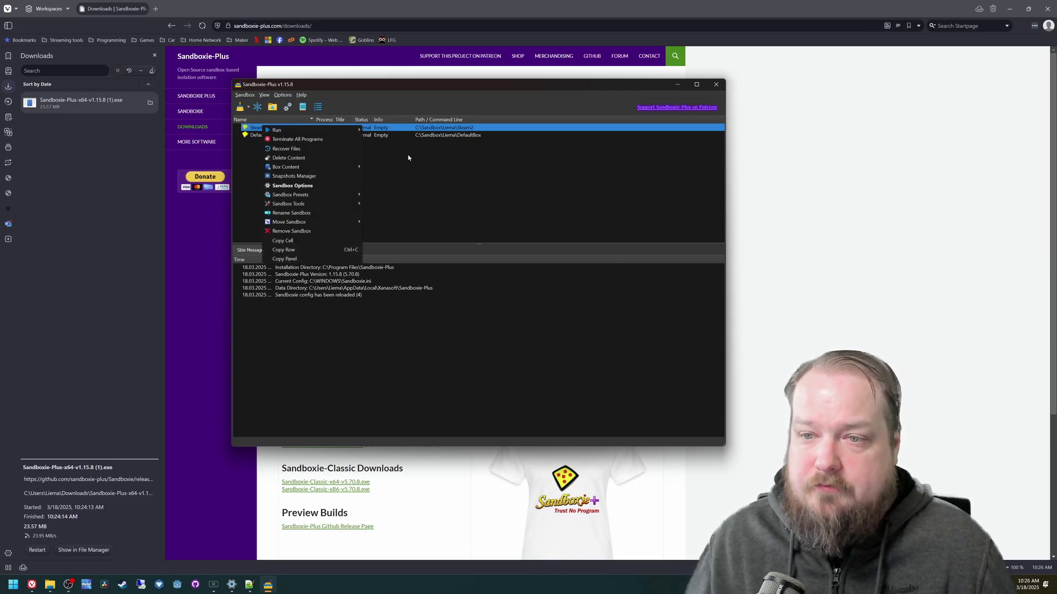
pyautogui.click(295, 185)
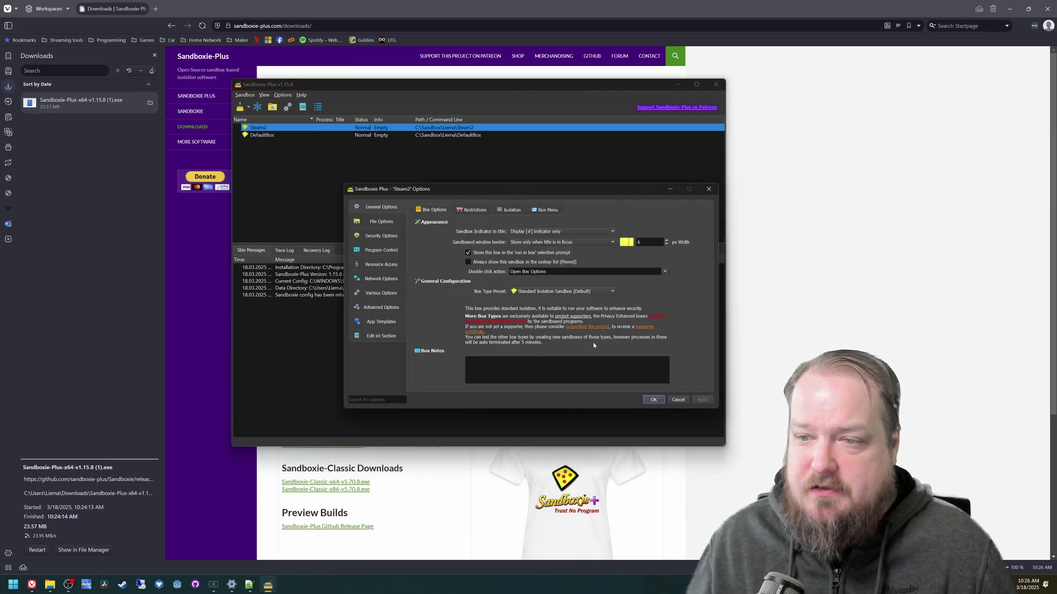
pyautogui.click(388, 264)
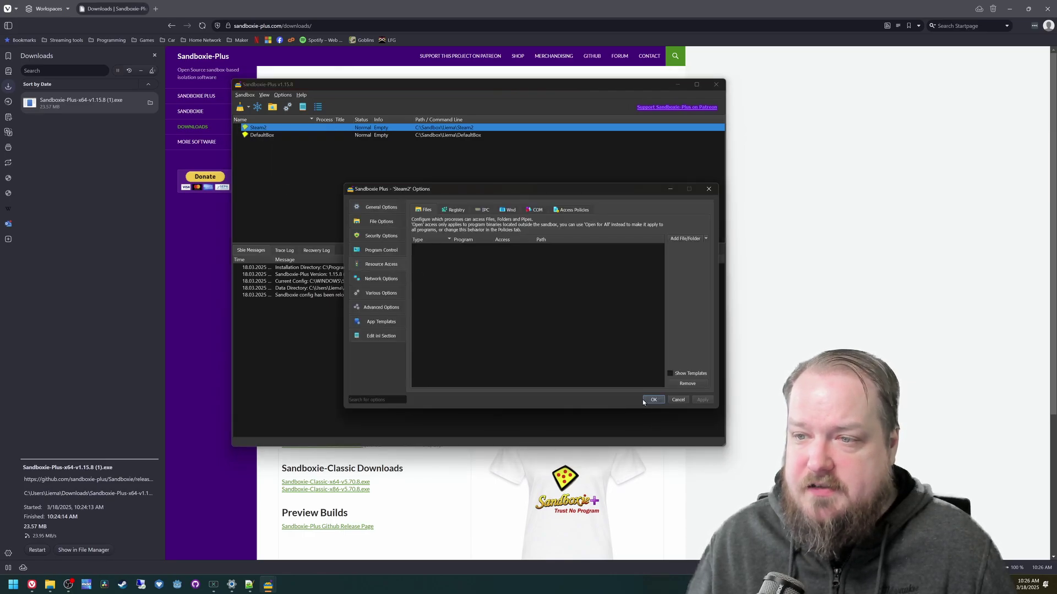
pyautogui.click(707, 238)
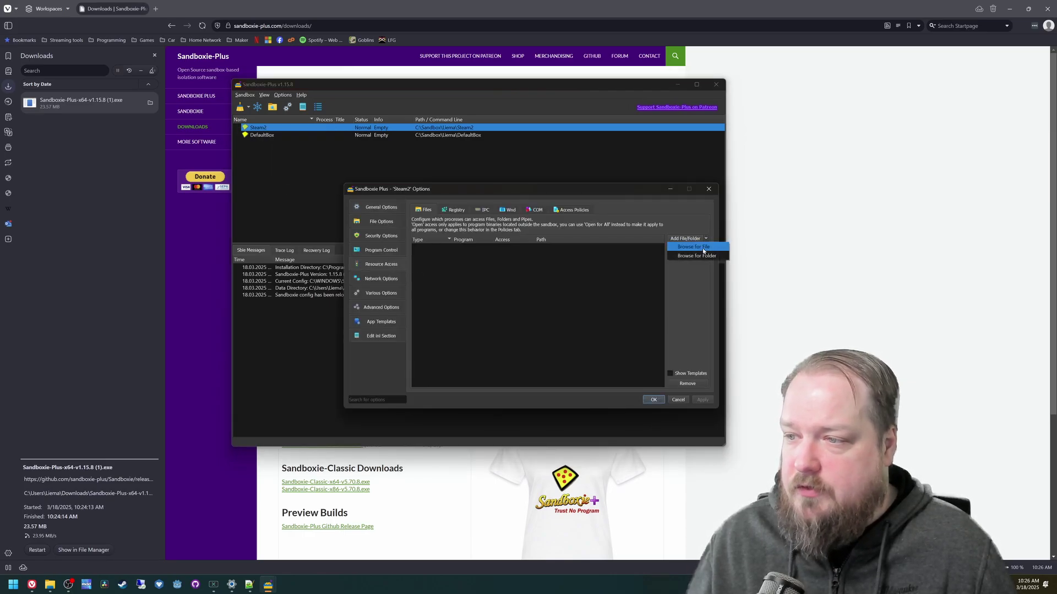
pyautogui.click(694, 255)
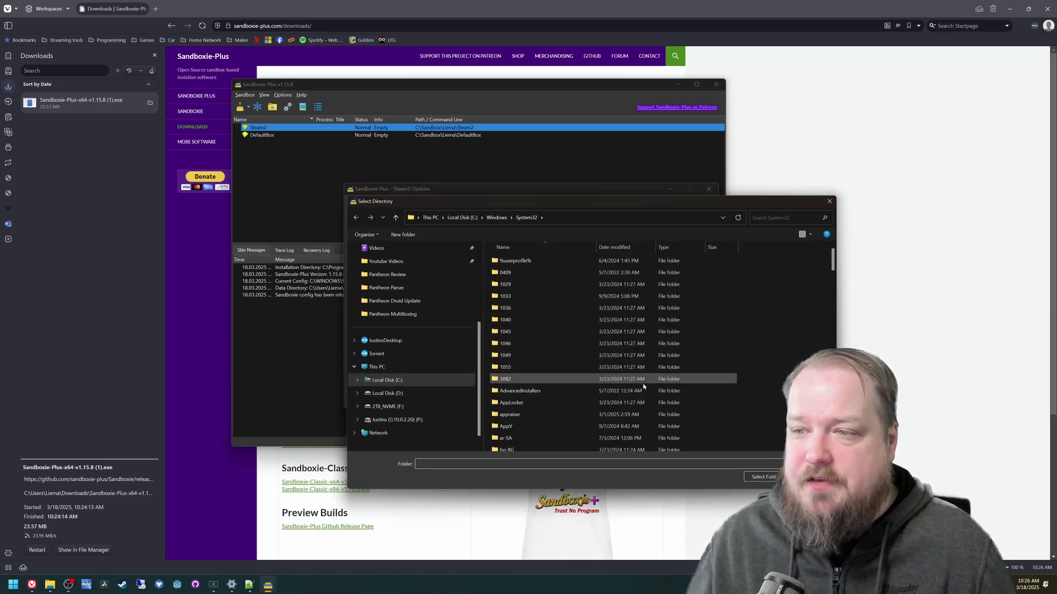
# - Add C:\Program Files (x86)\Steam as an open folder for all programs in the Steam2 sandbox's file access rules and save the options
pyautogui.click(394, 380)
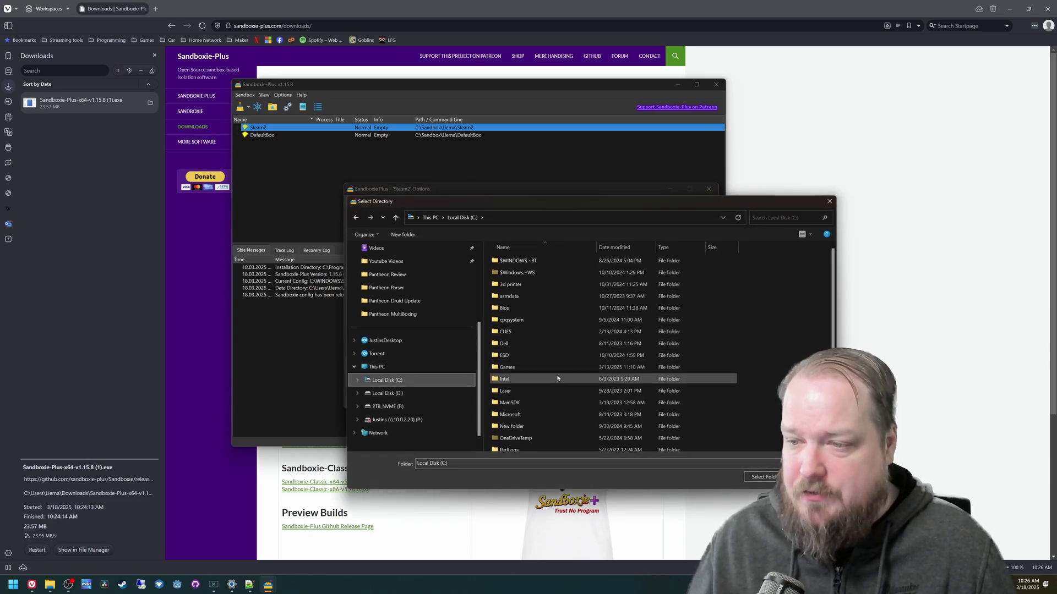
pyautogui.scroll(-4, 559, 377)
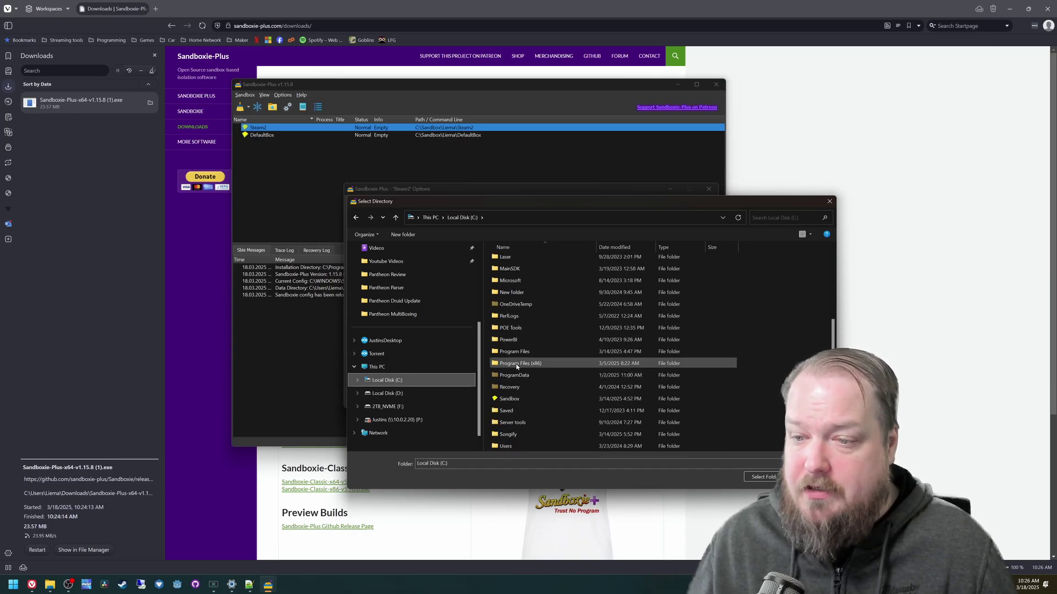
pyautogui.doubleClick(516, 364)
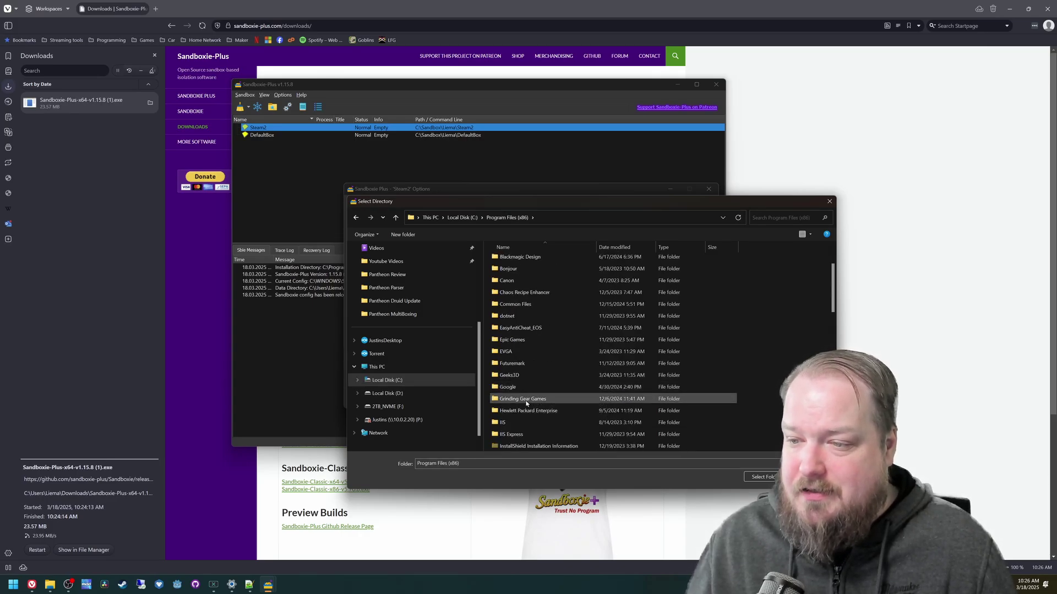
pyautogui.scroll(-6, 523, 377)
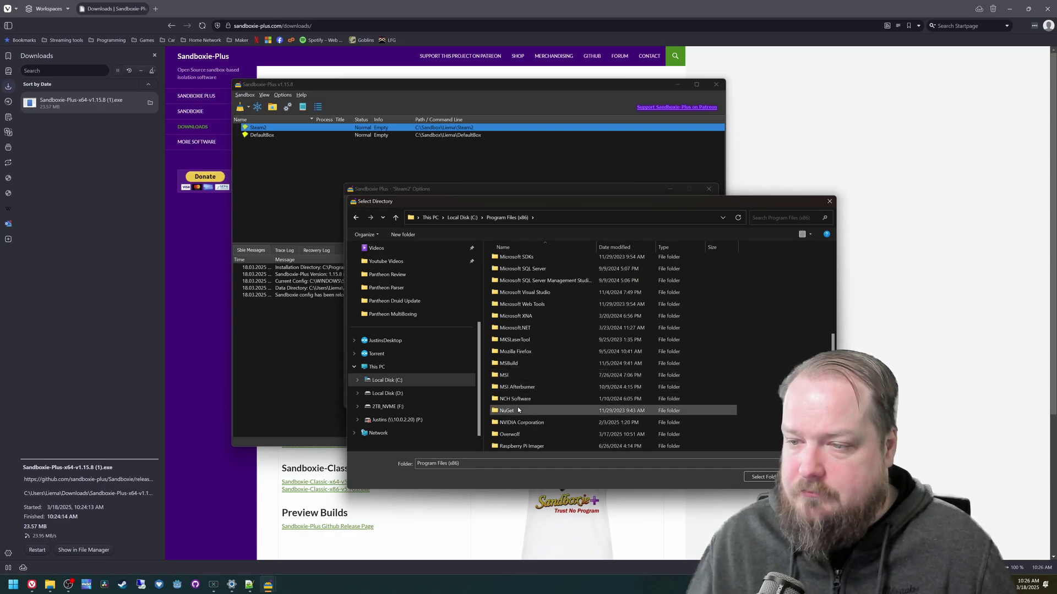
pyautogui.press('s')
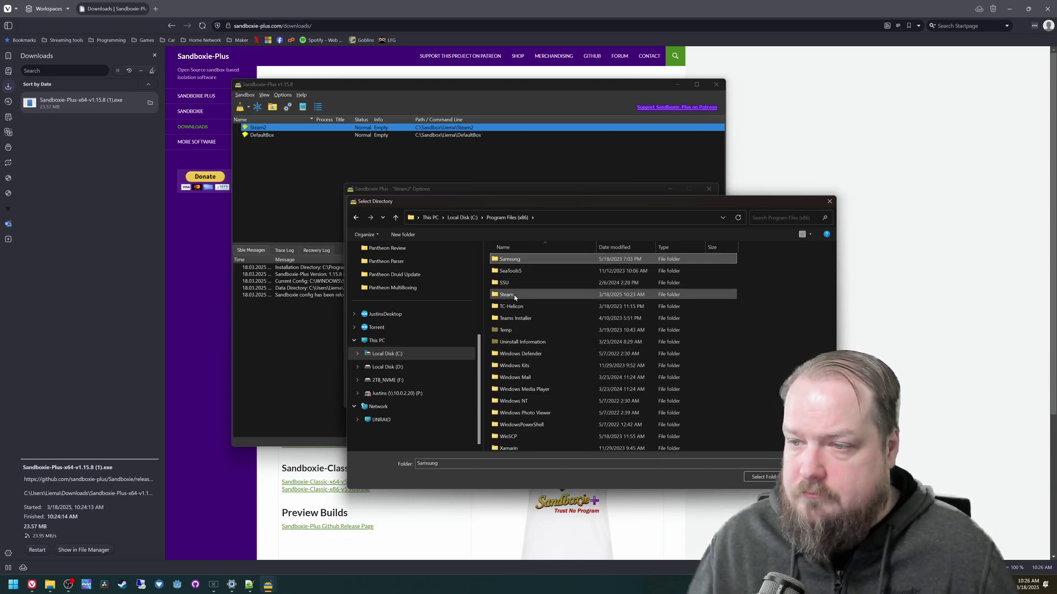
pyautogui.click(514, 298)
pyautogui.click(764, 477)
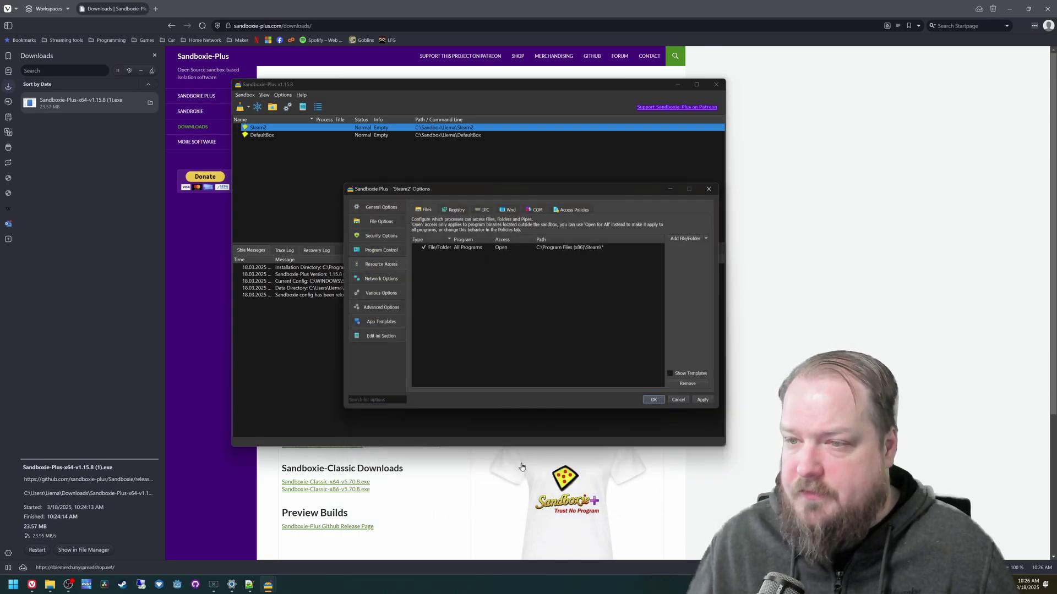
pyautogui.click(661, 399)
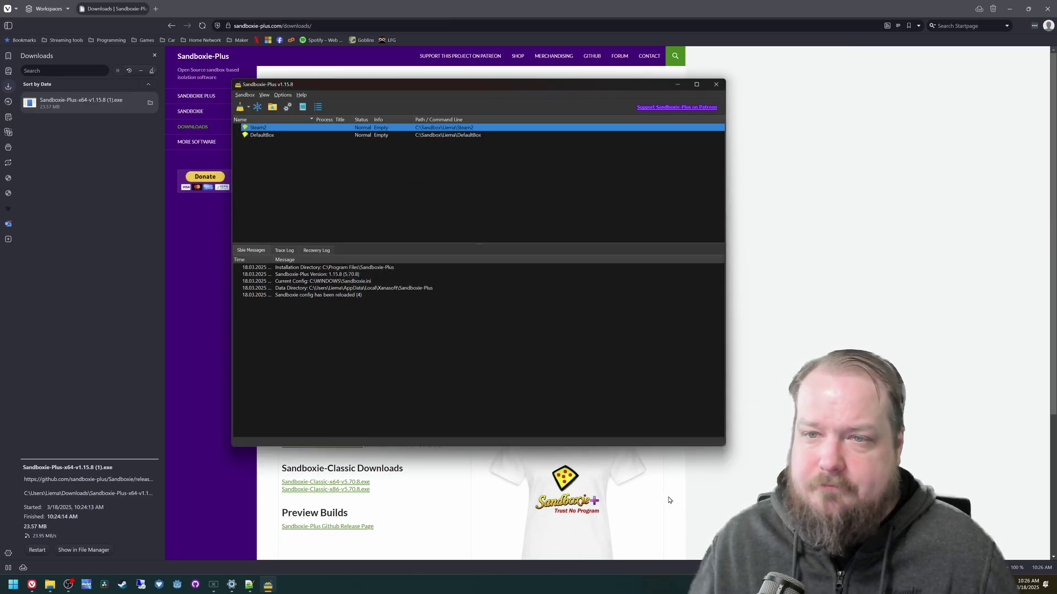
# - Run steam.exe from C:\Program Files (x86)\Steam inside the Steam2 sandbox
pyautogui.rightClick(263, 130)
pyautogui.moveTo(347, 131)
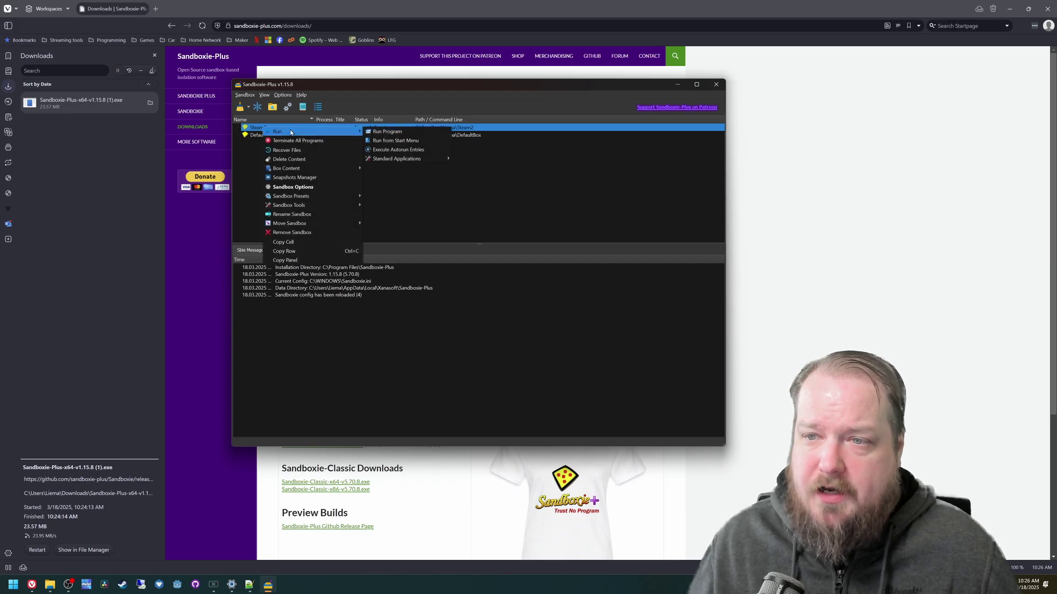
pyautogui.click(382, 131)
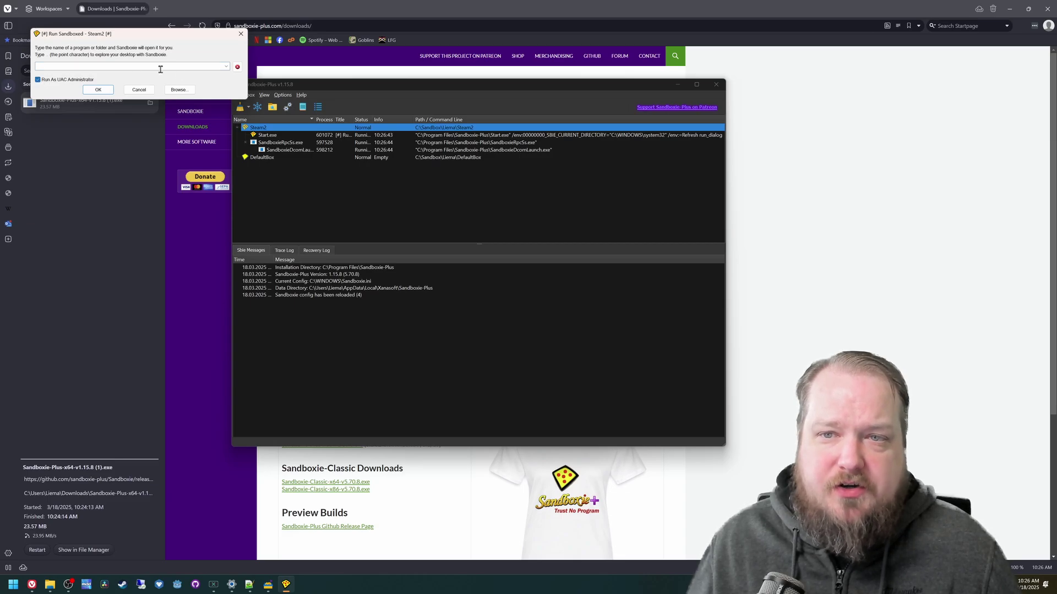
pyautogui.click(189, 90)
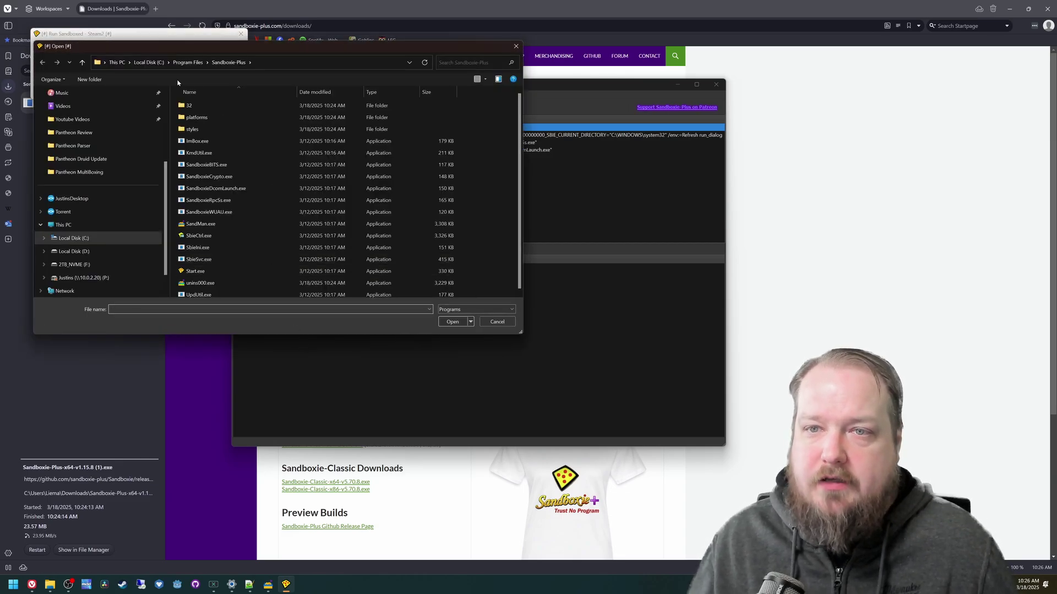
pyautogui.click(153, 64)
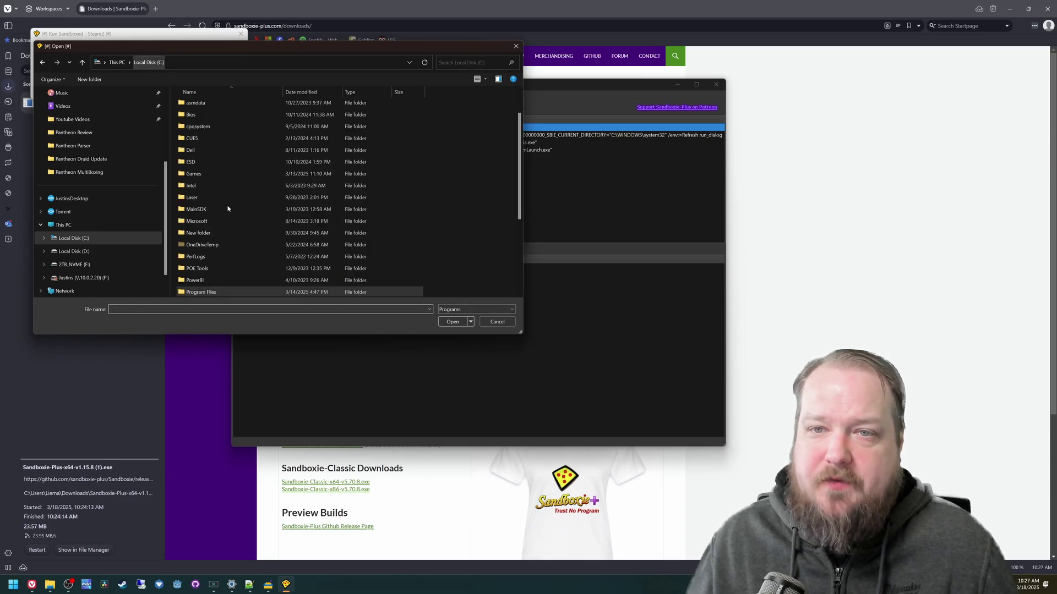
pyautogui.doubleClick(207, 232)
pyautogui.scroll(-10, 216, 244)
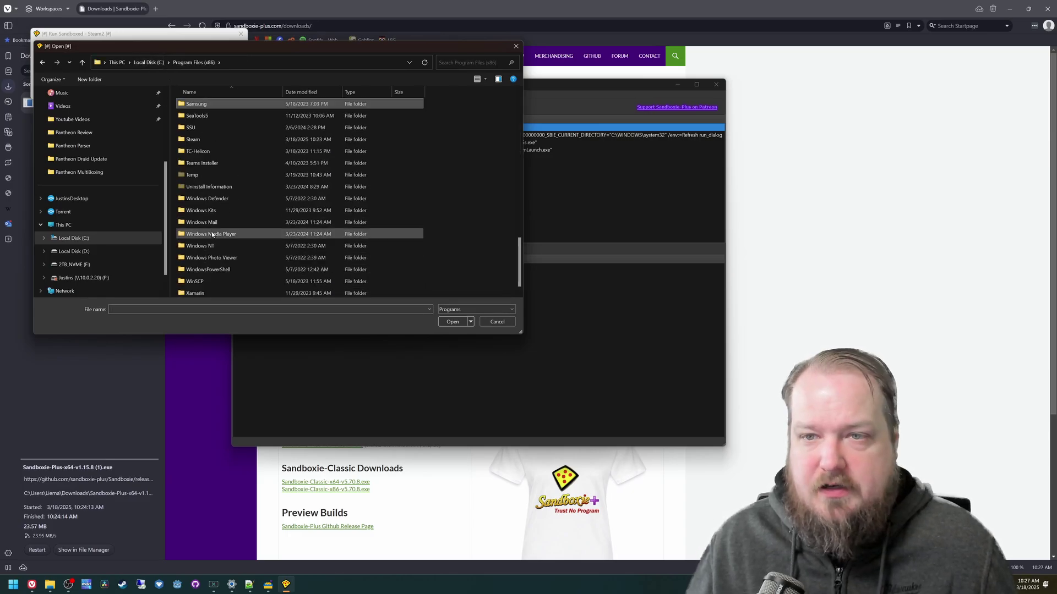
pyautogui.doubleClick(204, 140)
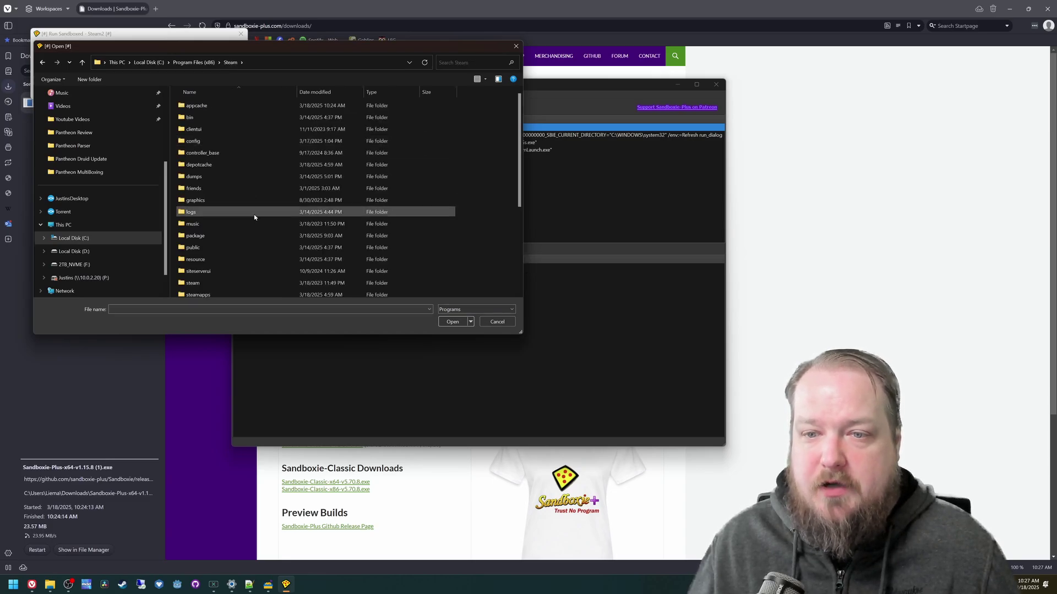
pyautogui.scroll(-5, 253, 213)
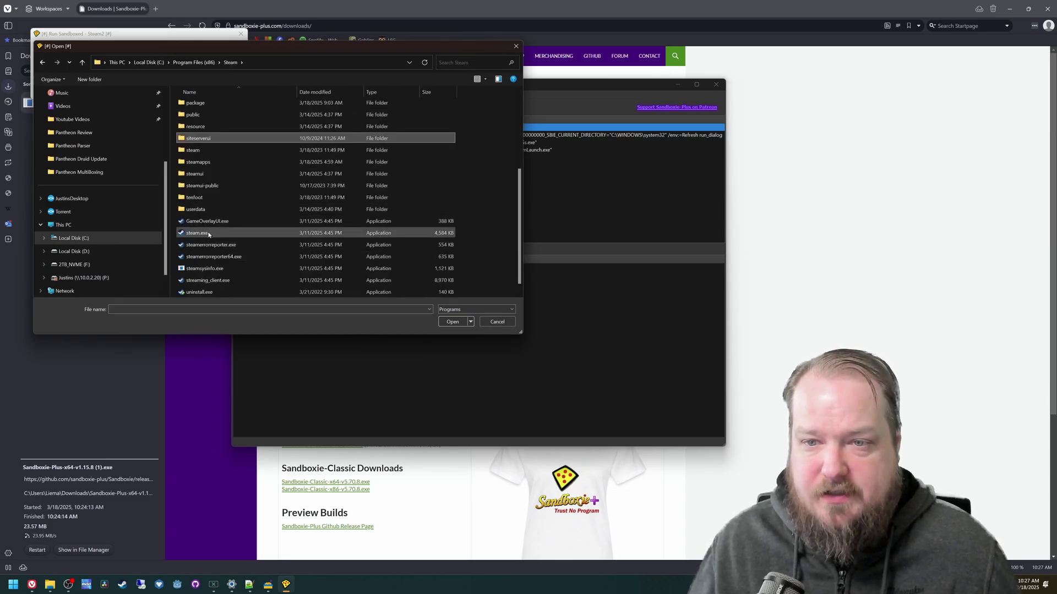
pyautogui.click(240, 232)
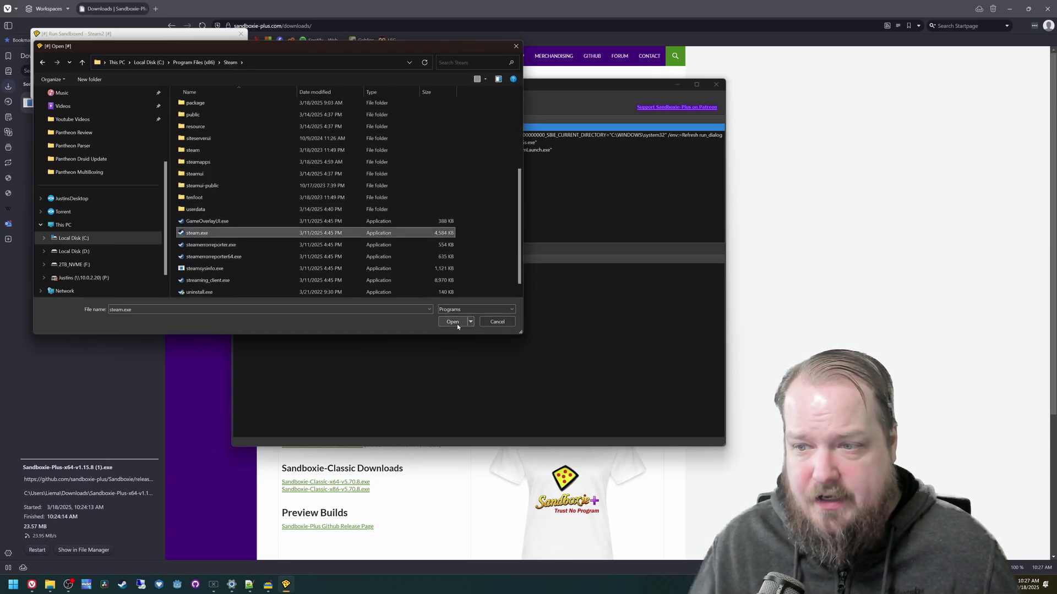
pyautogui.click(456, 323)
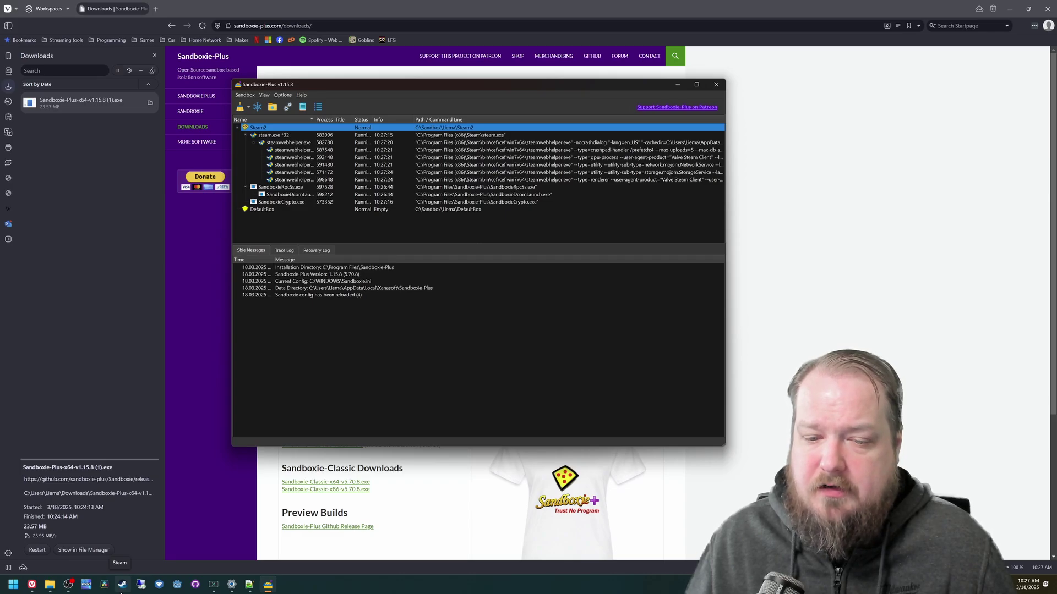
# - Open the regular Steam client and sign in to the sandboxed Steam client with the second account
pyautogui.click(121, 588)
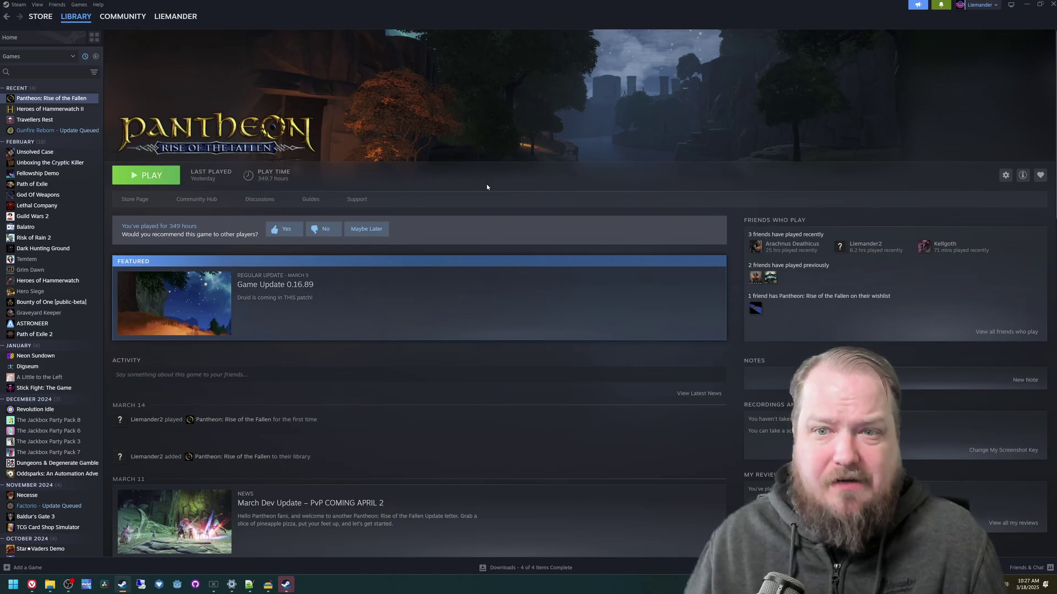
pyautogui.hotkey('alt', 'Tab')
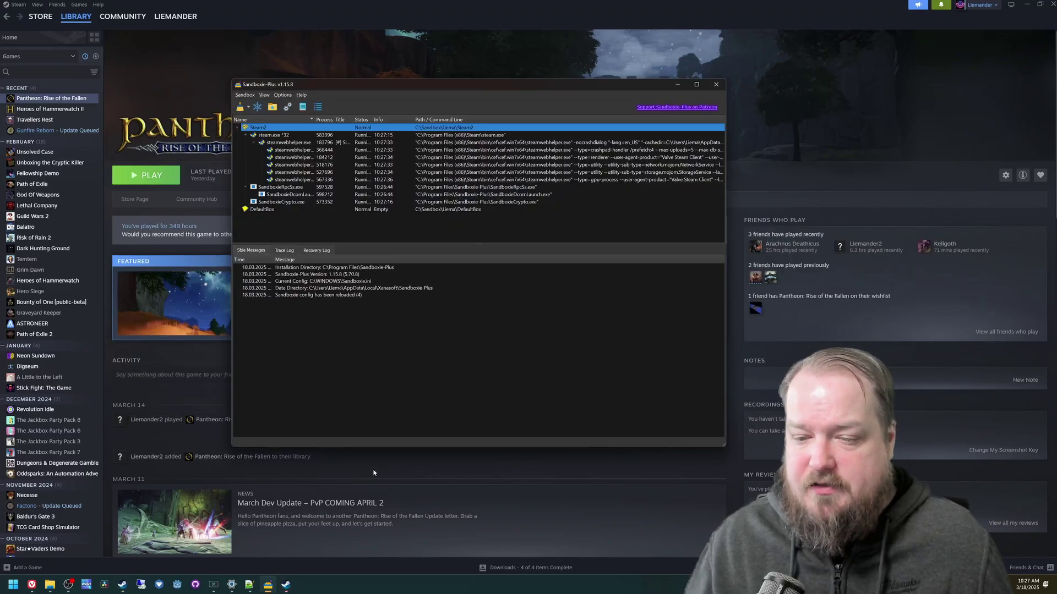
pyautogui.click(286, 585)
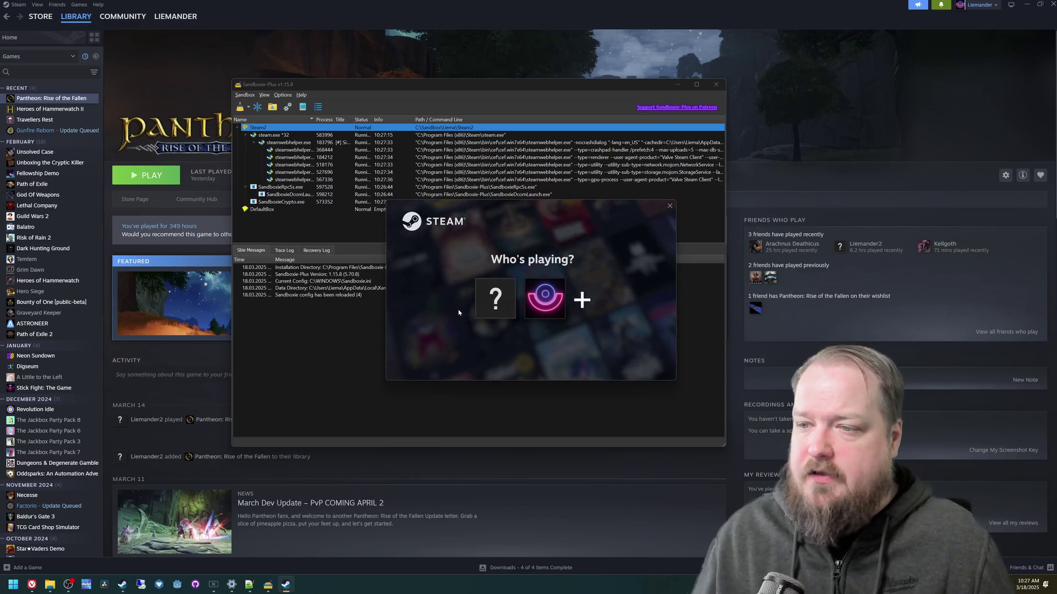
pyautogui.click(587, 307)
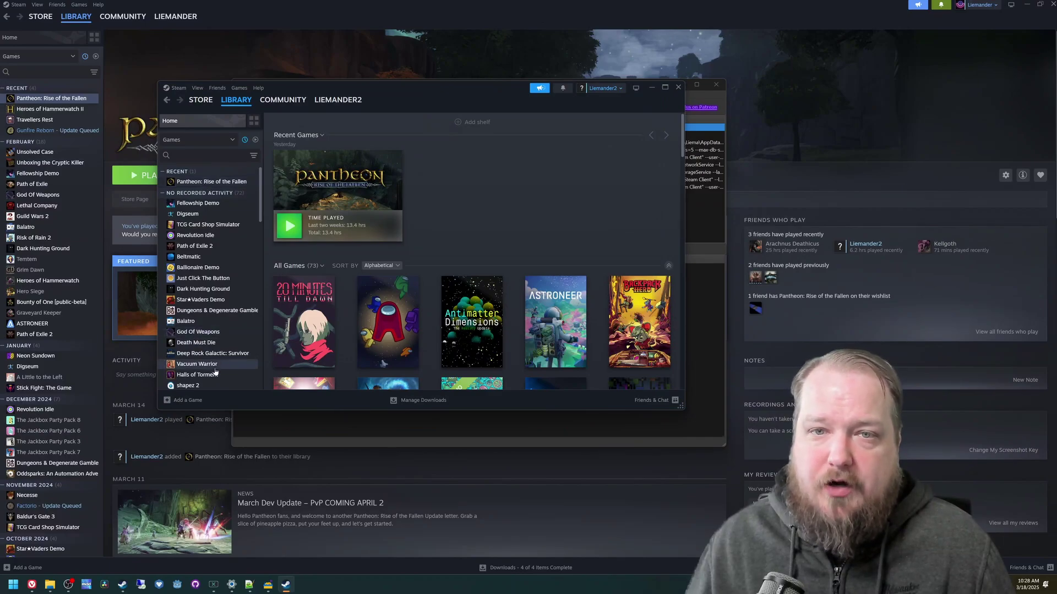
# - Launch Pantheon: Rise of the Fallen from the sandboxed Steam library and maximize that Steam window
pyautogui.click(207, 182)
pyautogui.click(313, 263)
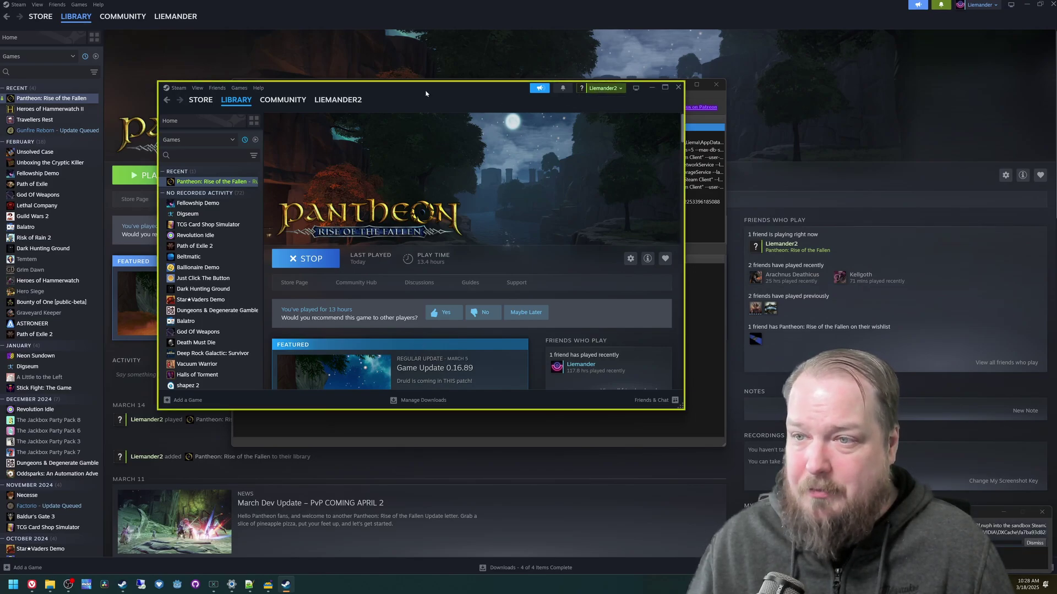
pyautogui.moveTo(426, 90); pyautogui.dragTo(404, 0)
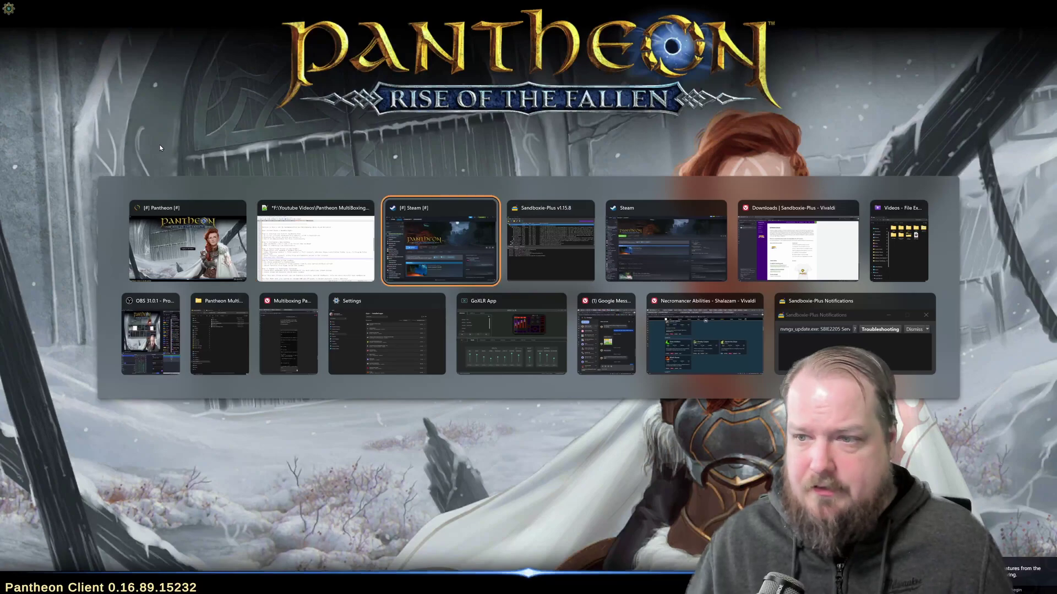
# - Switch to the regular, unsandboxed Steam client and launch Pantheon: Rise of the Fallen from it as well
pyautogui.press('Escape')
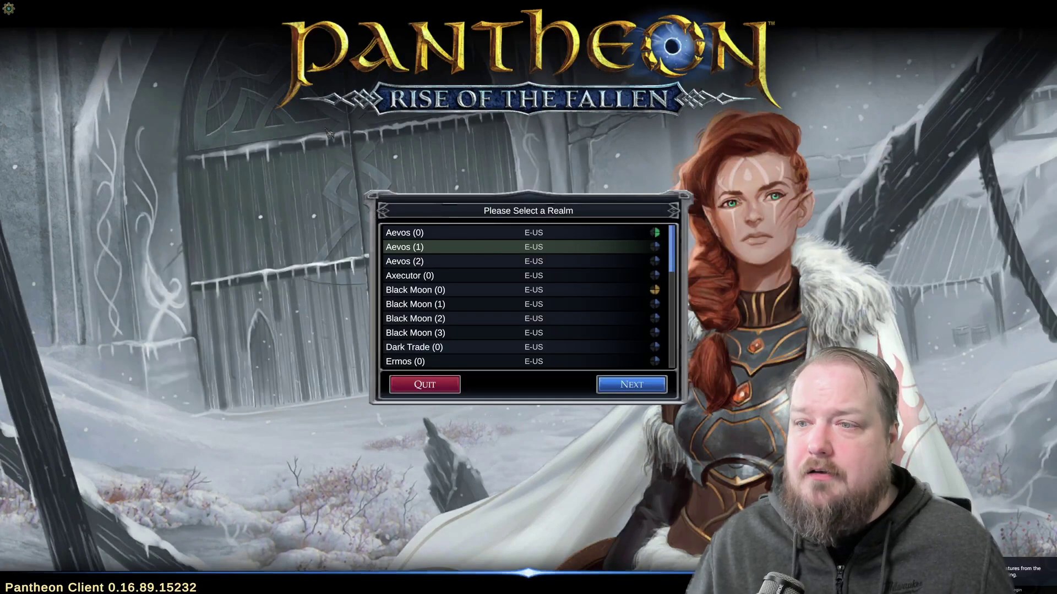
pyautogui.hotkey('alt', 'Tab')
pyautogui.hotkey('alt', 'Tab')
pyautogui.hotkey('alt', 'Tab')
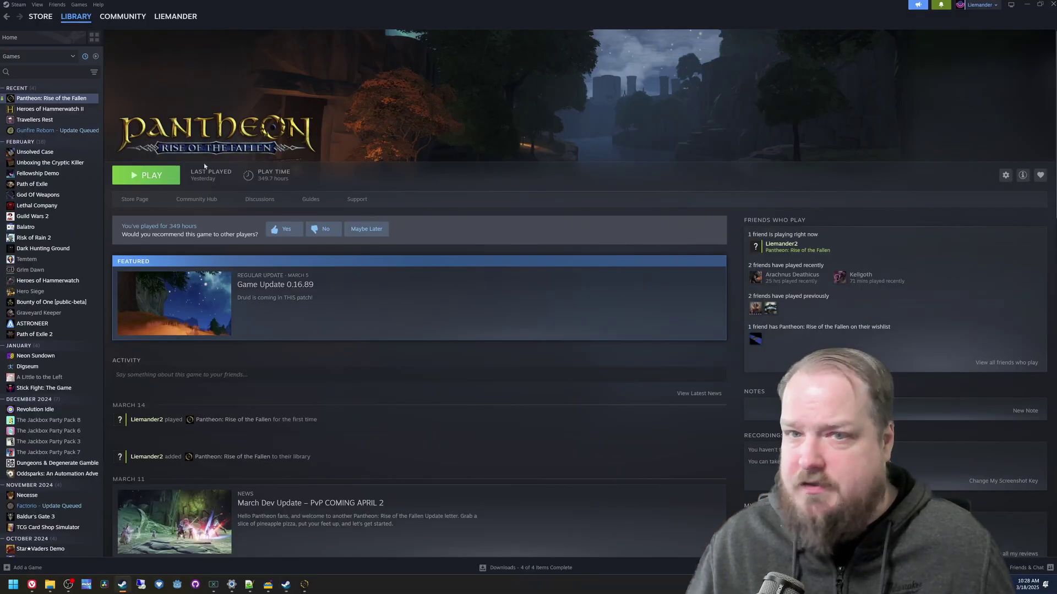
pyautogui.click(147, 176)
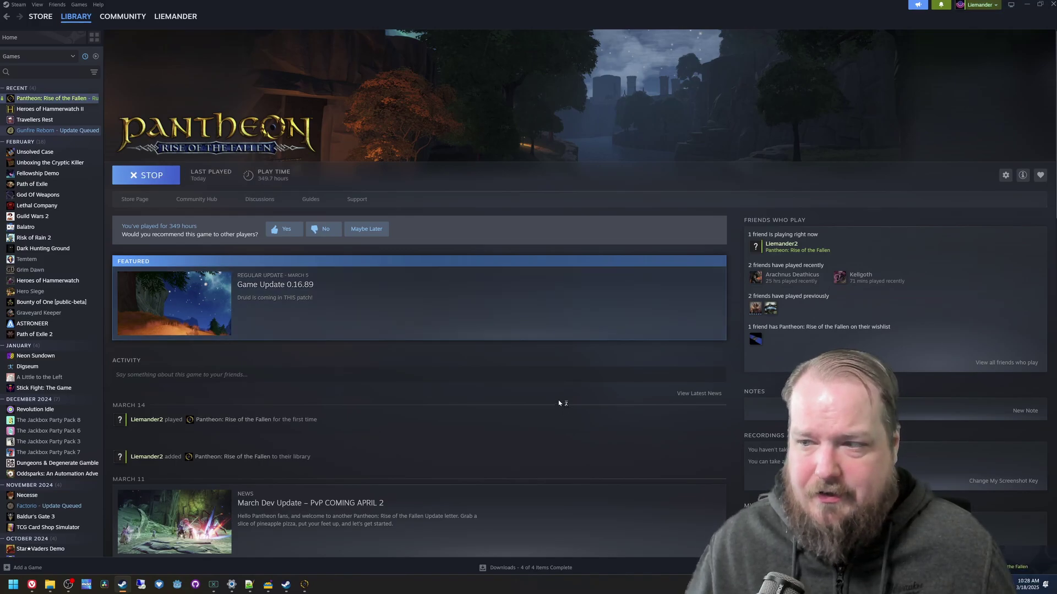
# - Return to the sandboxed Pantheon client and enter the Aevos (2) realm
pyautogui.hotkey('alt', 'Tab')
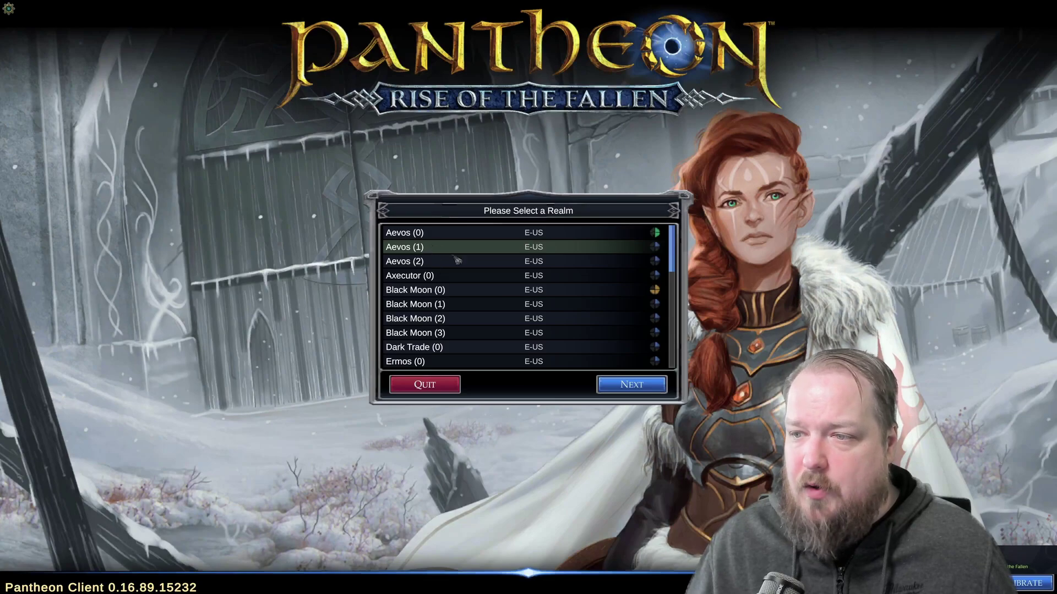
pyautogui.click(457, 261)
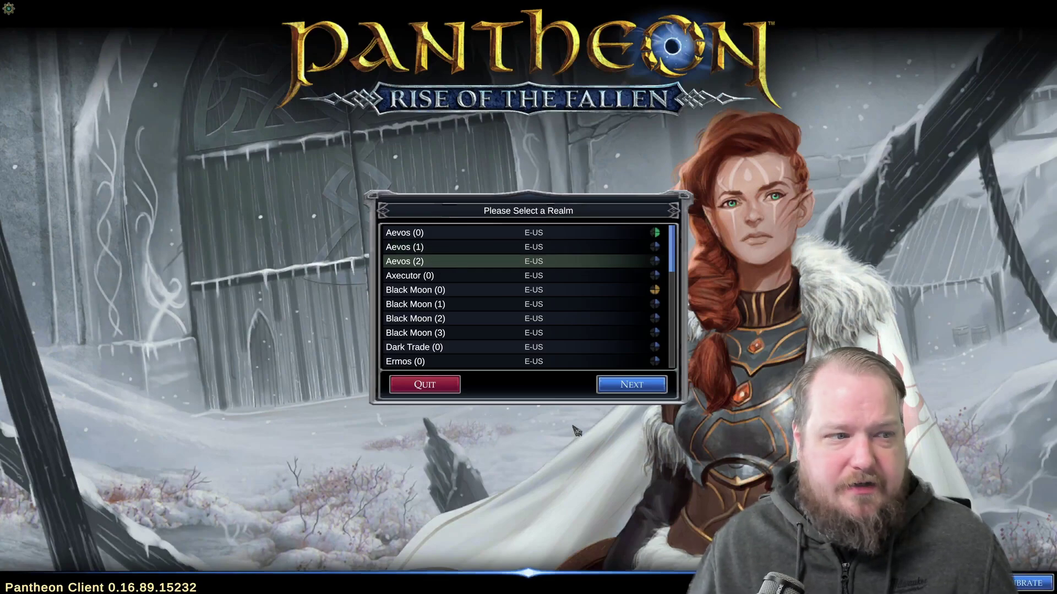
pyautogui.click(633, 385)
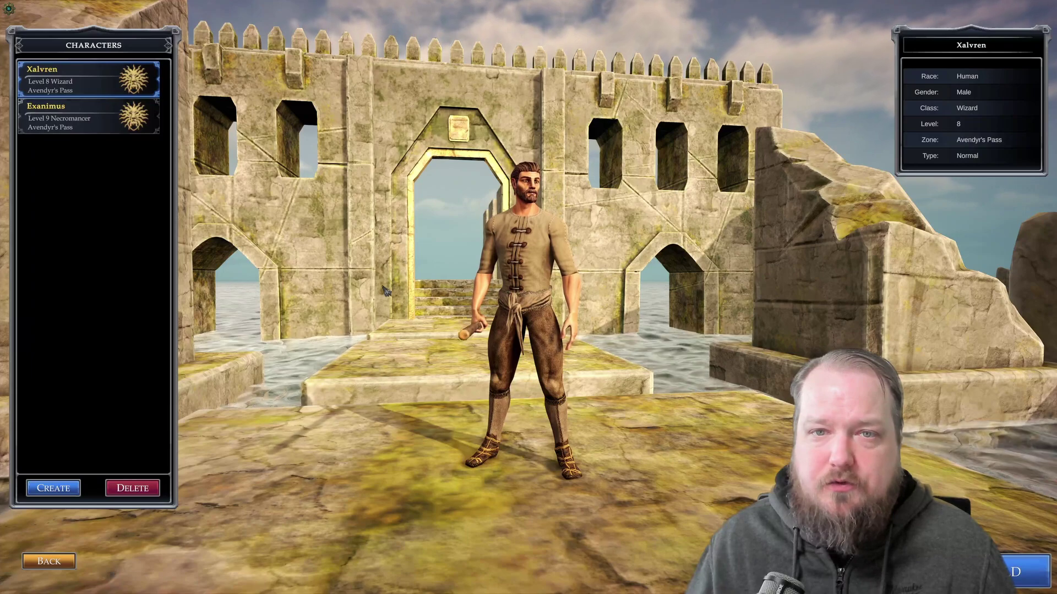
# - Switch to the regular Pantheon client and enter the Aevos (2) realm there too
pyautogui.hotkey('alt', 'Tab')
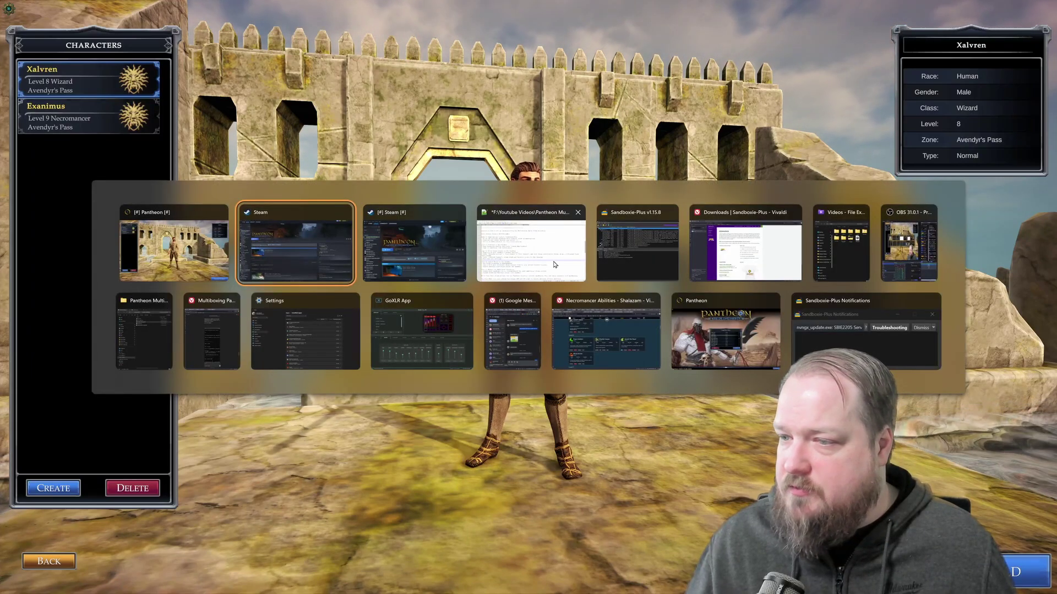
pyautogui.click(176, 245)
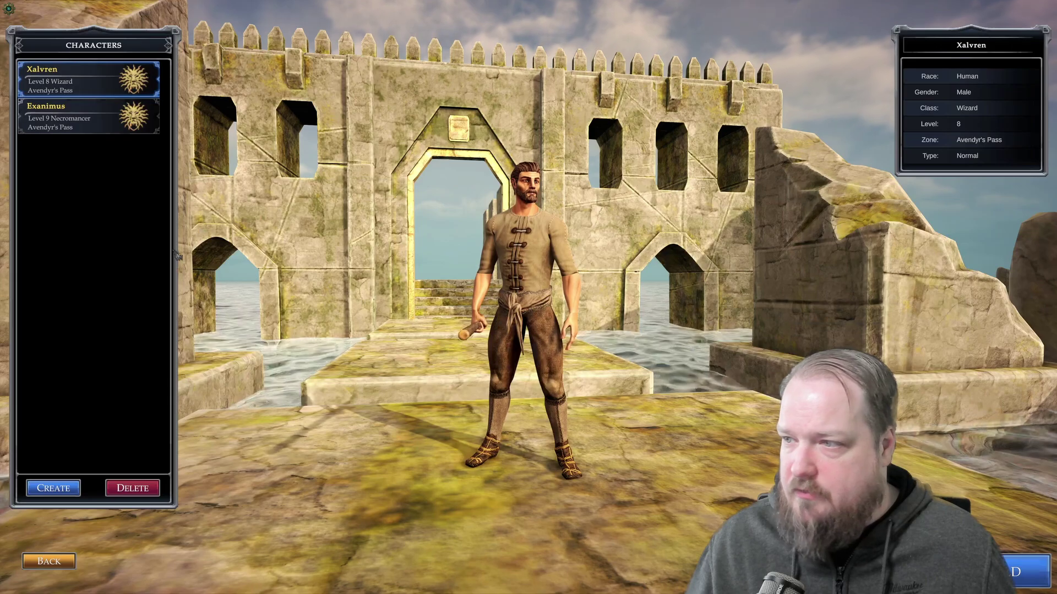
pyautogui.press('super')
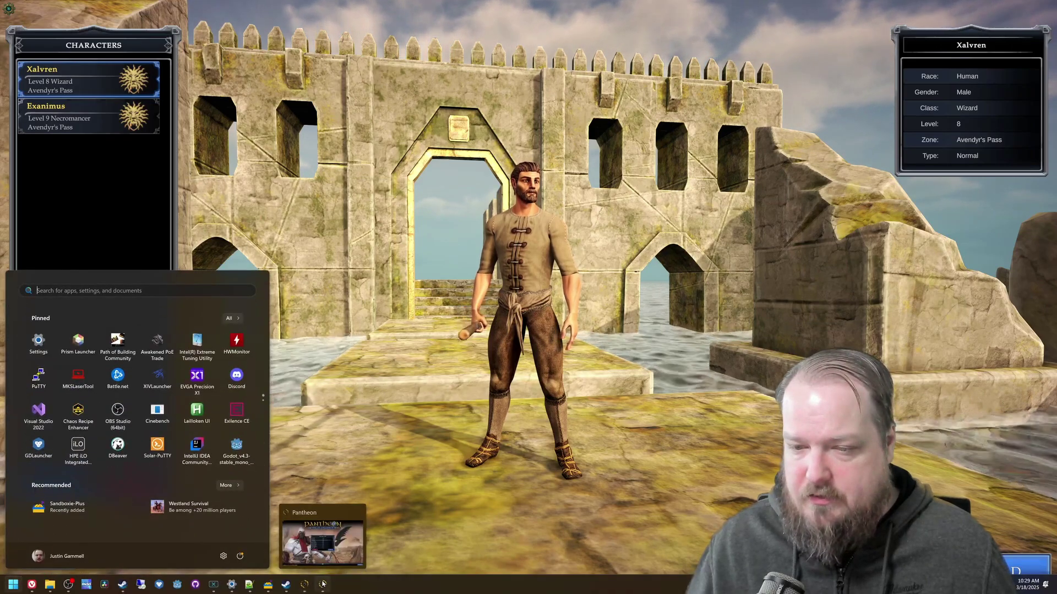
pyautogui.click(323, 584)
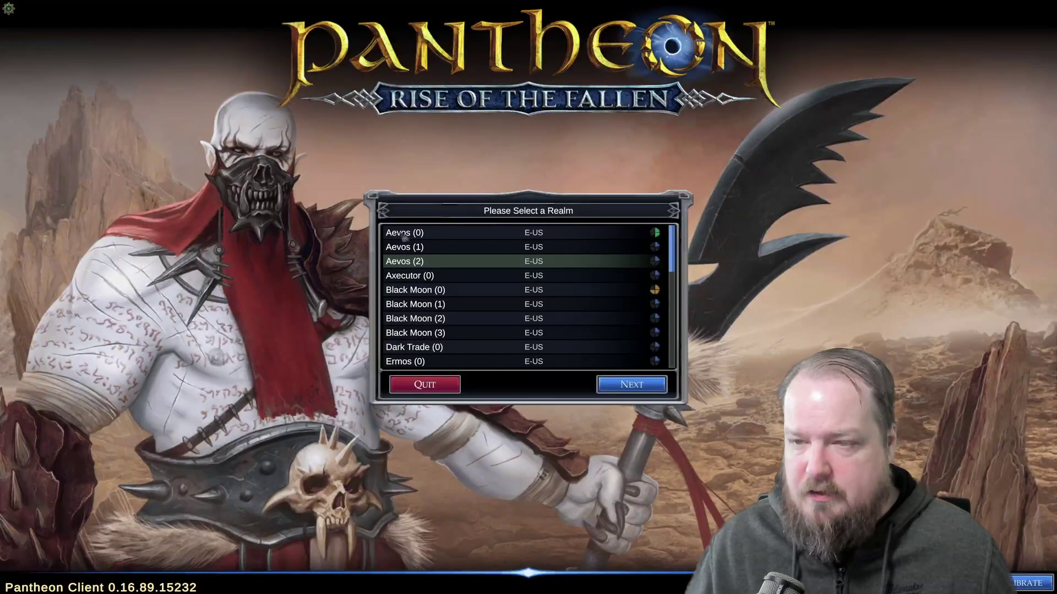
pyautogui.click(636, 385)
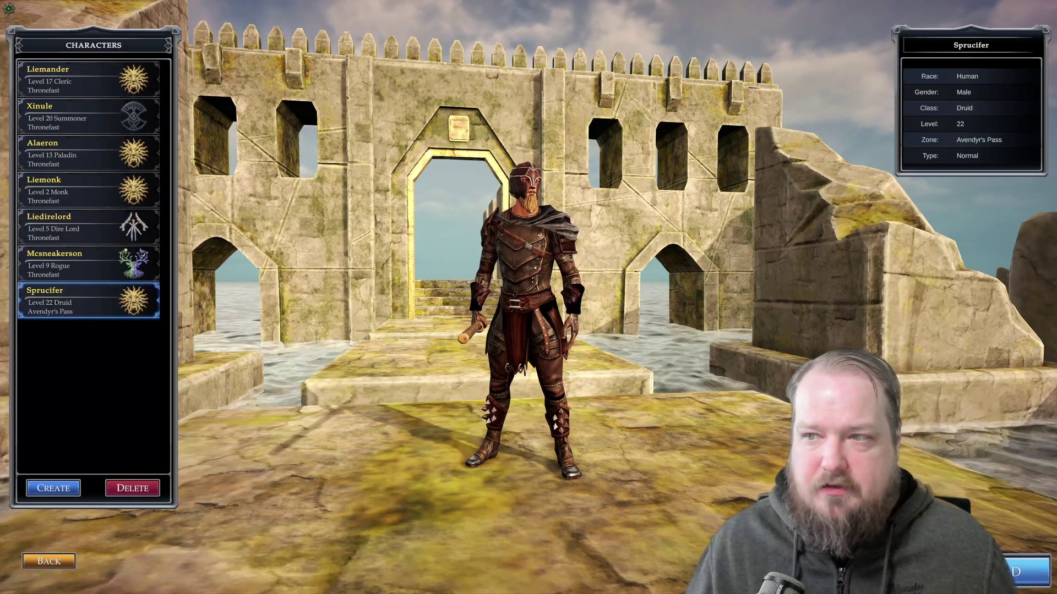
# - Enter the world with the level 22 Druid in the regular client and the level 8 Wizard in the sandboxed client
pyautogui.click(980, 572)
pyautogui.hotkey('alt', 'Tab')
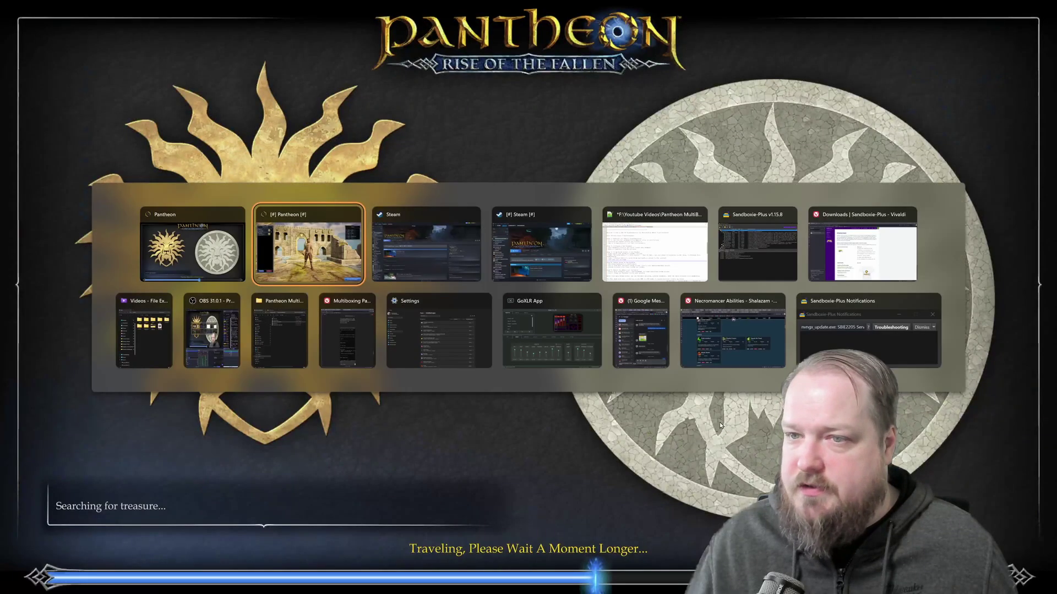
pyautogui.click(986, 571)
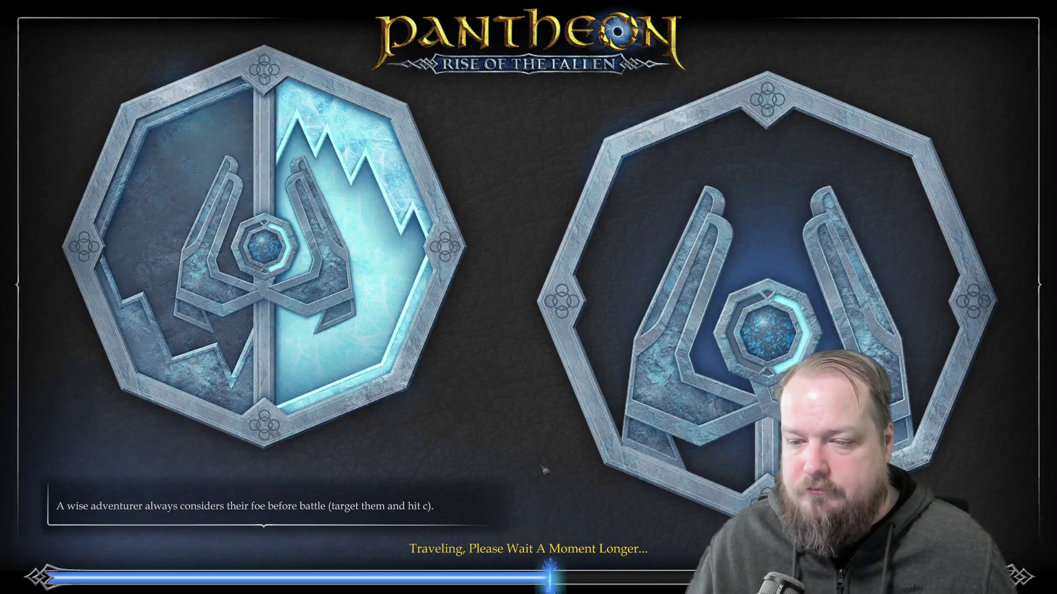
# - Switch to the regular Pantheon client, expand its game menu and test the Druid's camera and movement
pyautogui.hotkey('alt', 'Tab')
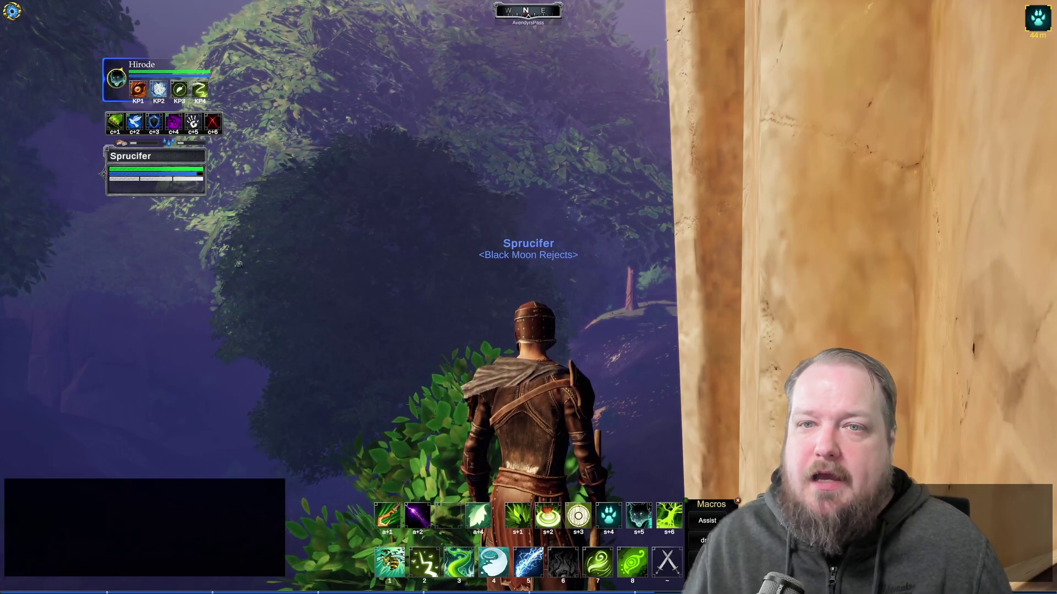
pyautogui.scroll(-5, 477, 248)
pyautogui.moveTo(477, 248); pyautogui.dragTo(477, 309)
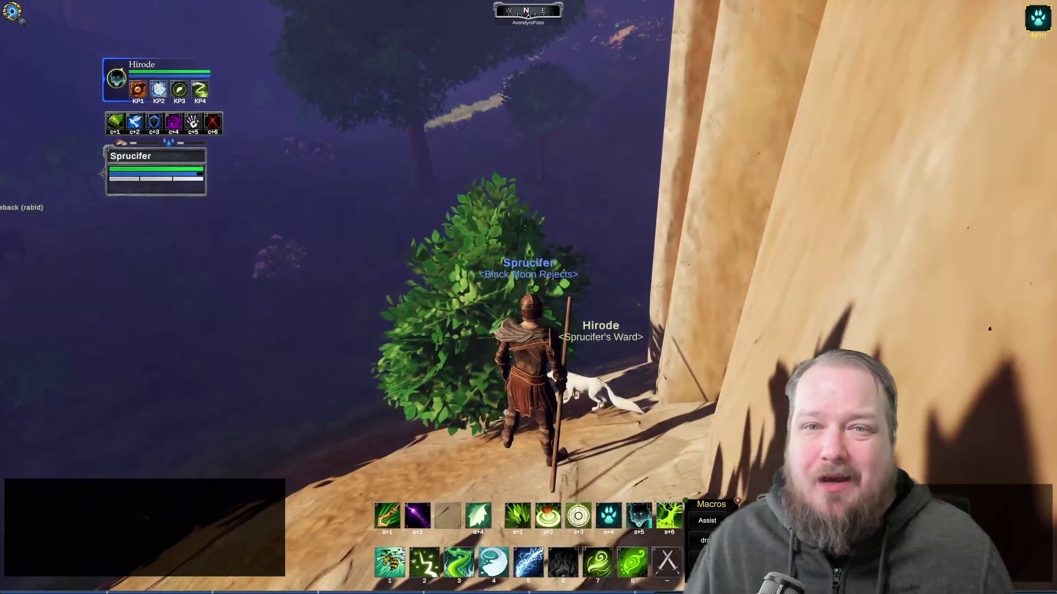
pyautogui.click(14, 13)
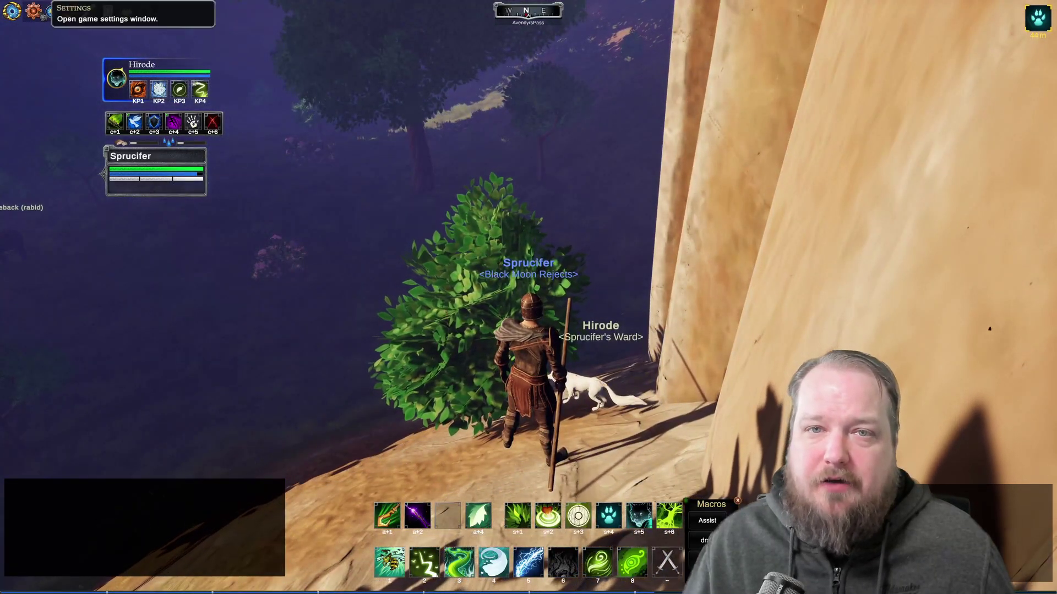
pyautogui.press('a')
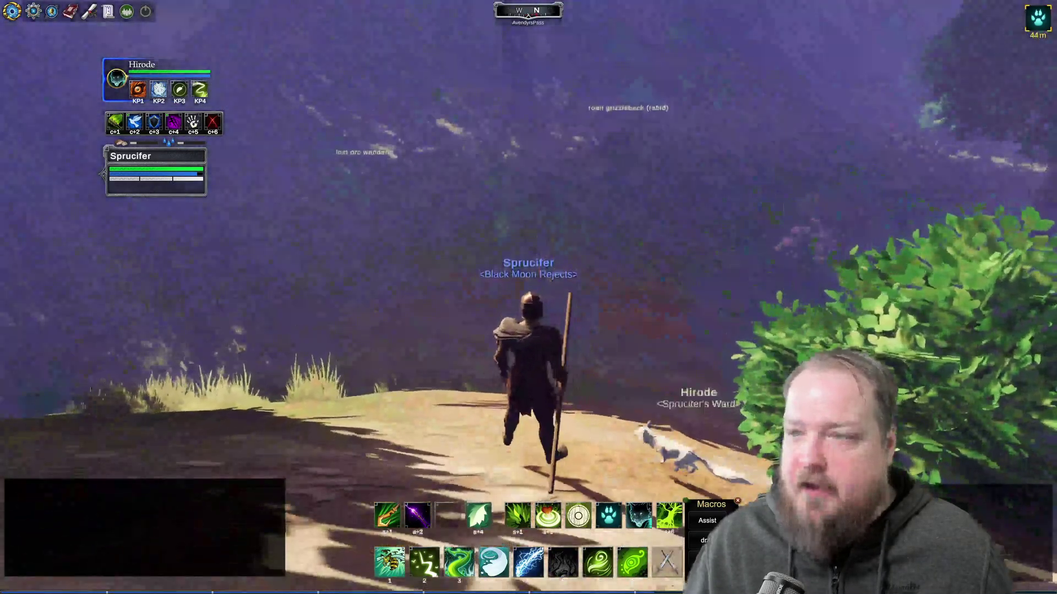
pyautogui.press('s')
# - Switch to the sandboxed Pantheon client, turn and walk the Wizard forward along the road, and return to the Druid's client
pyautogui.hotkey('alt', 'Tab')
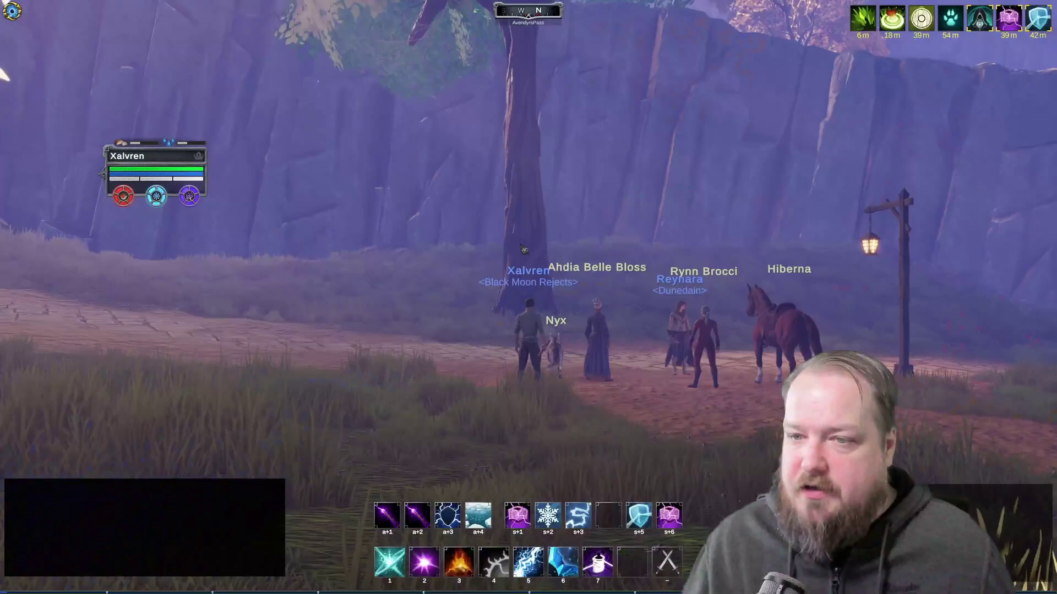
pyautogui.press('a')
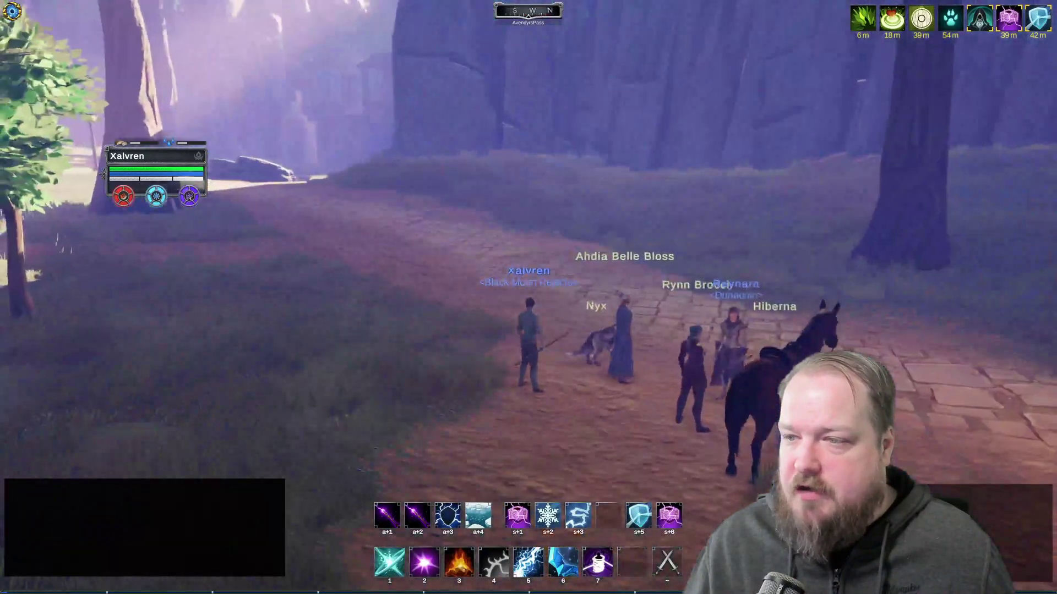
pyautogui.press('w')
pyautogui.press('w')
pyautogui.hotkey('alt', 'Tab')
pyautogui.hotkey('alt', 'Tab')
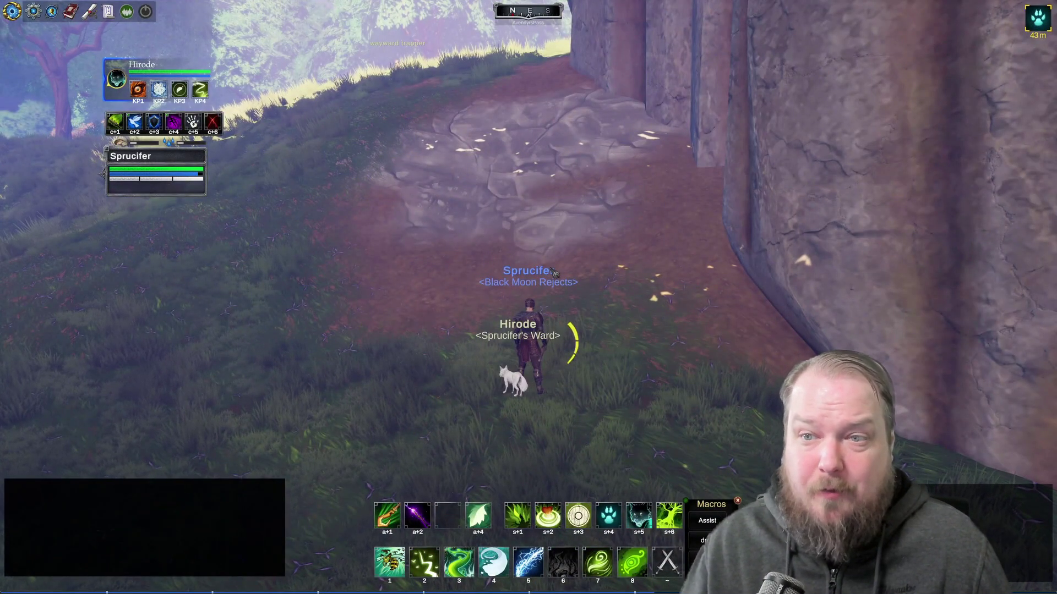
# - Switch to Sandboxie-Plus and open the file resource access settings of the Steam2 sandbox
pyautogui.hotkey('alt', 'Tab')
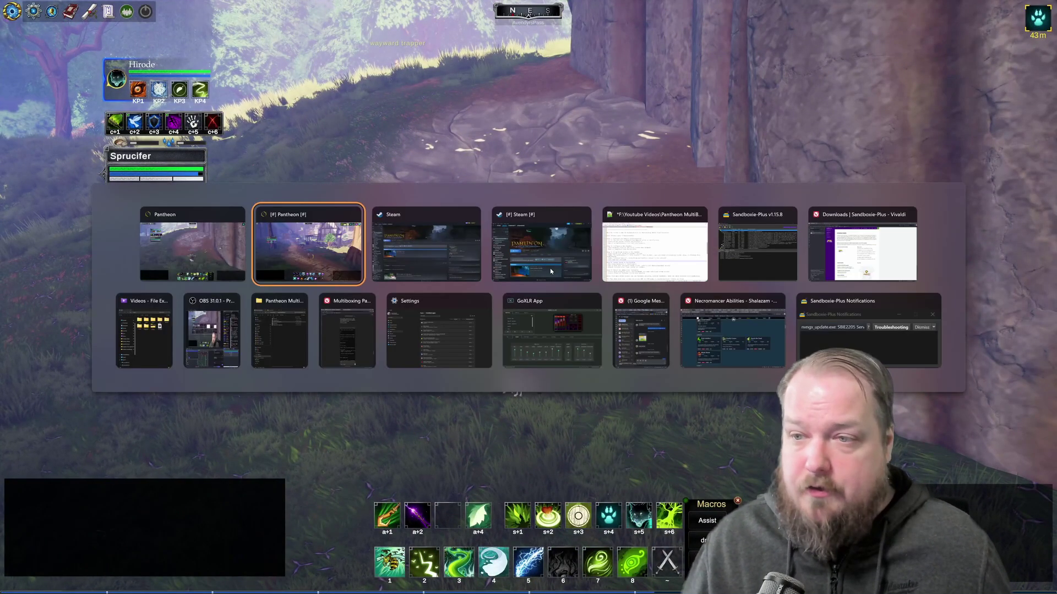
pyautogui.click(757, 248)
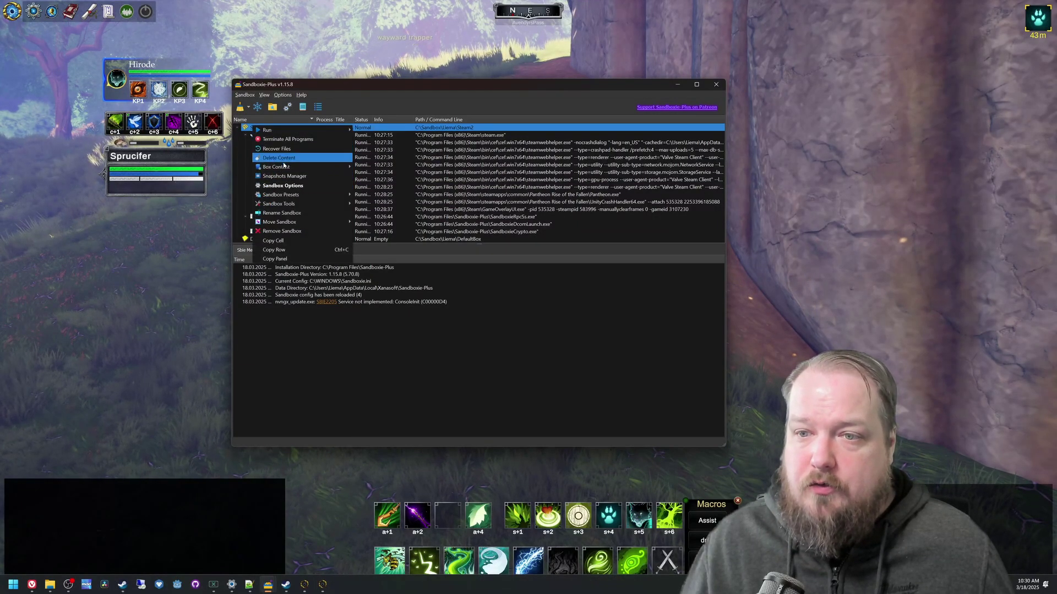
pyautogui.click(287, 187)
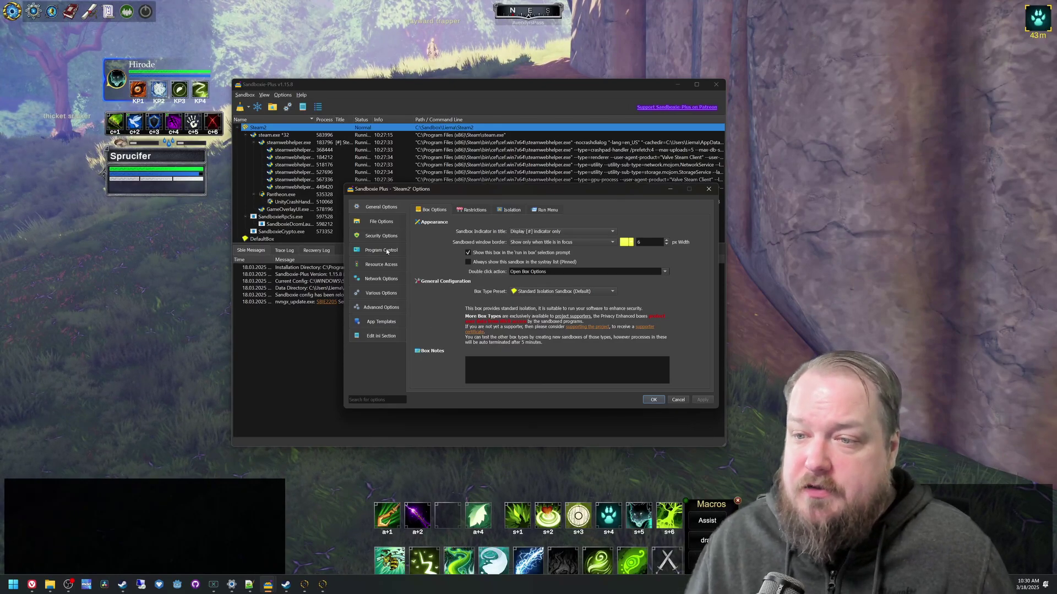
pyautogui.click(381, 265)
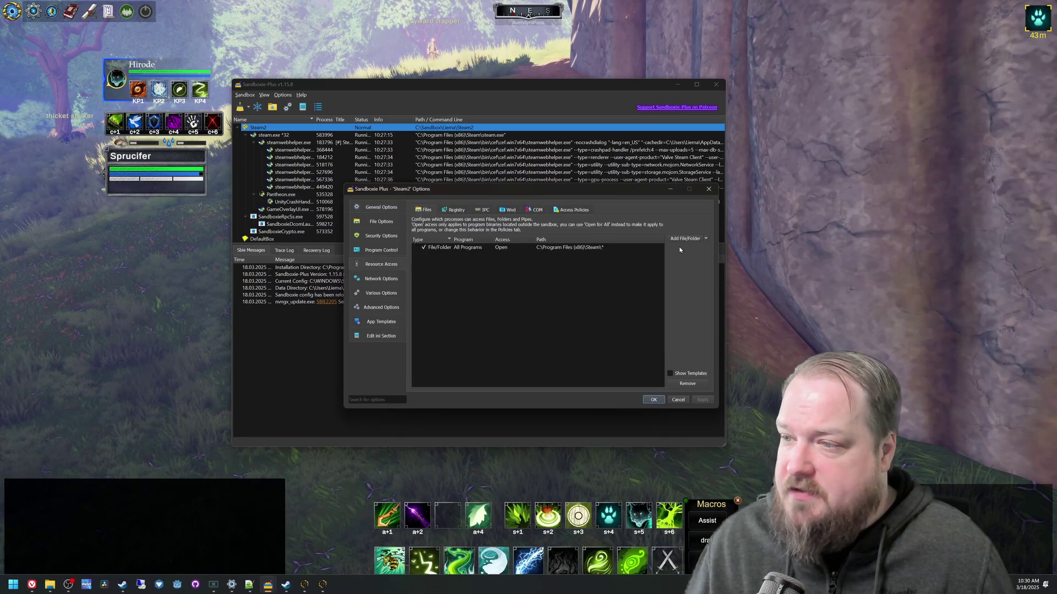
# - Grant all programs in the Steam2 sandbox open access to the folder C:\Games\Pantheon Parser and save the sandbox options
pyautogui.click(705, 238)
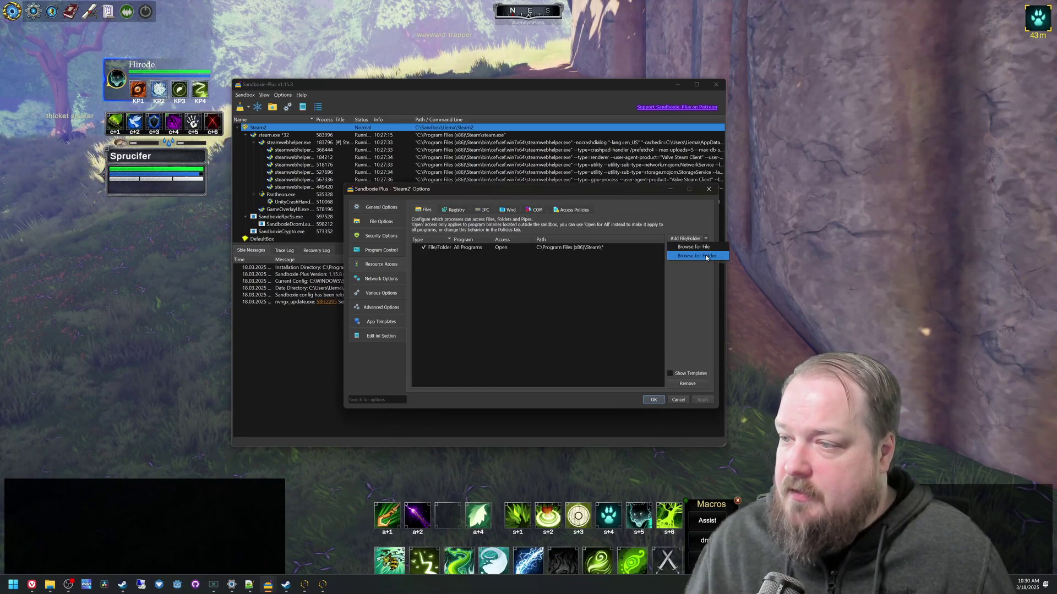
pyautogui.click(706, 256)
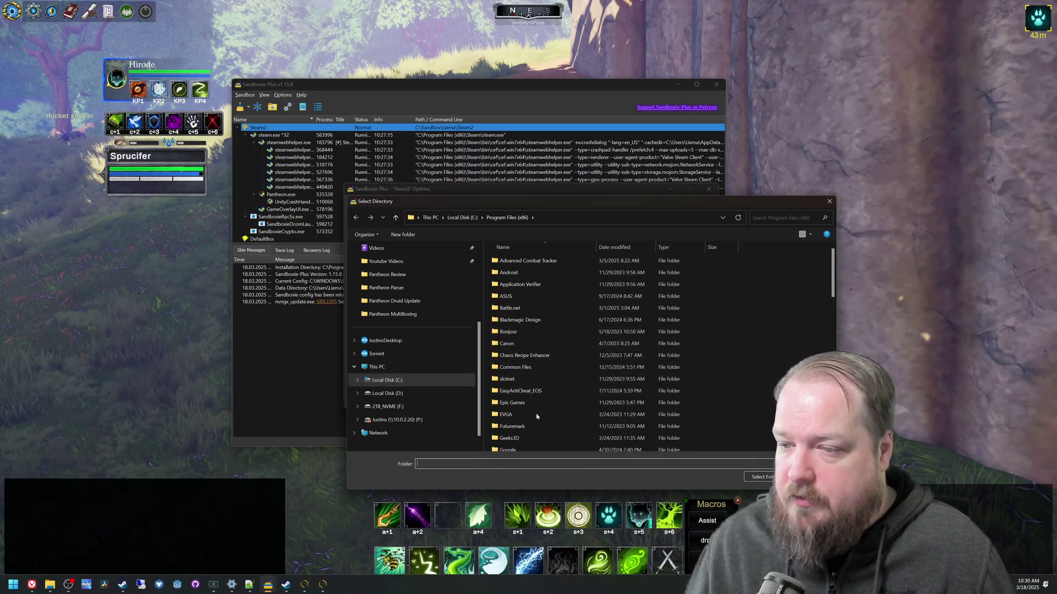
pyautogui.scroll(-1, 536, 414)
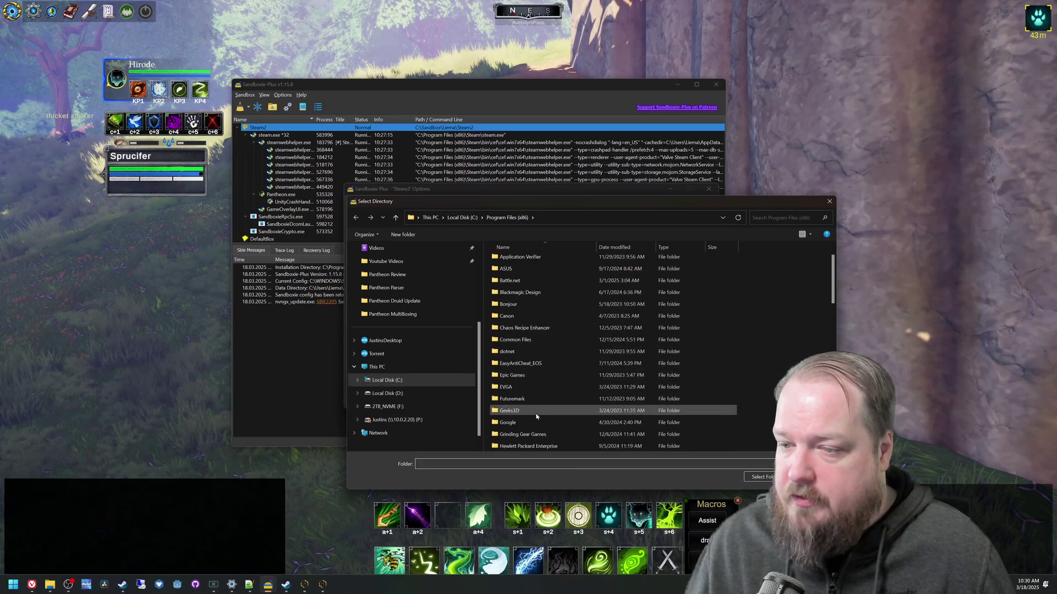
pyautogui.click(406, 381)
pyautogui.click(506, 367)
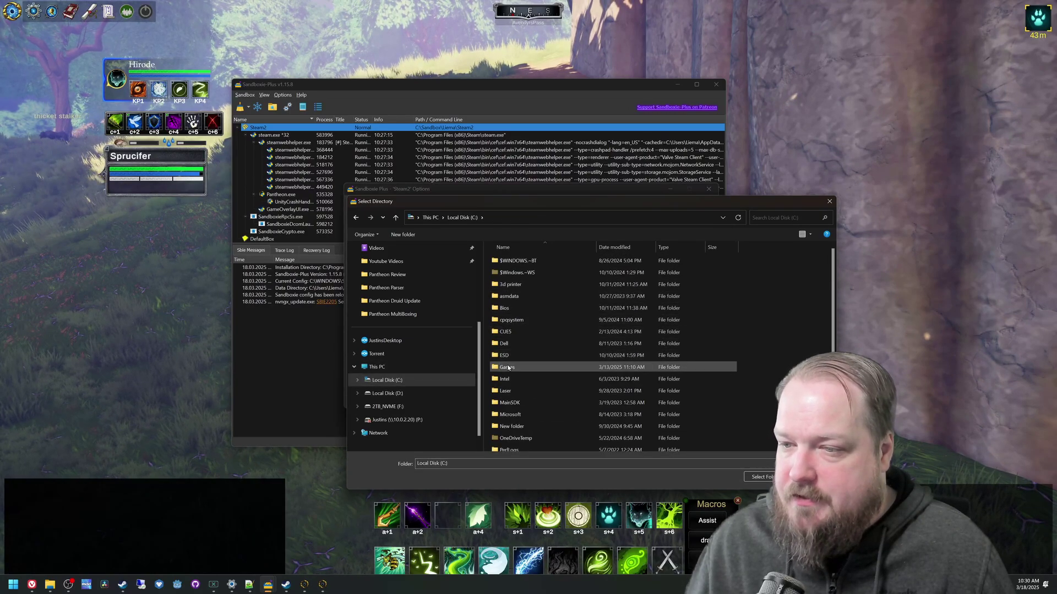
pyautogui.doubleClick(507, 367)
pyautogui.click(530, 392)
pyautogui.click(762, 477)
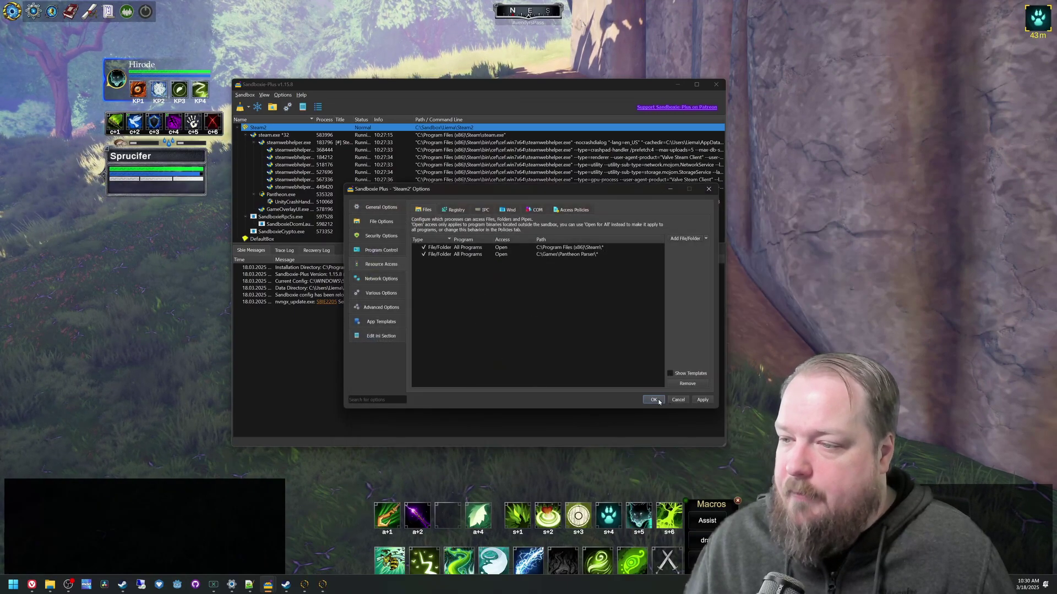
pyautogui.click(654, 400)
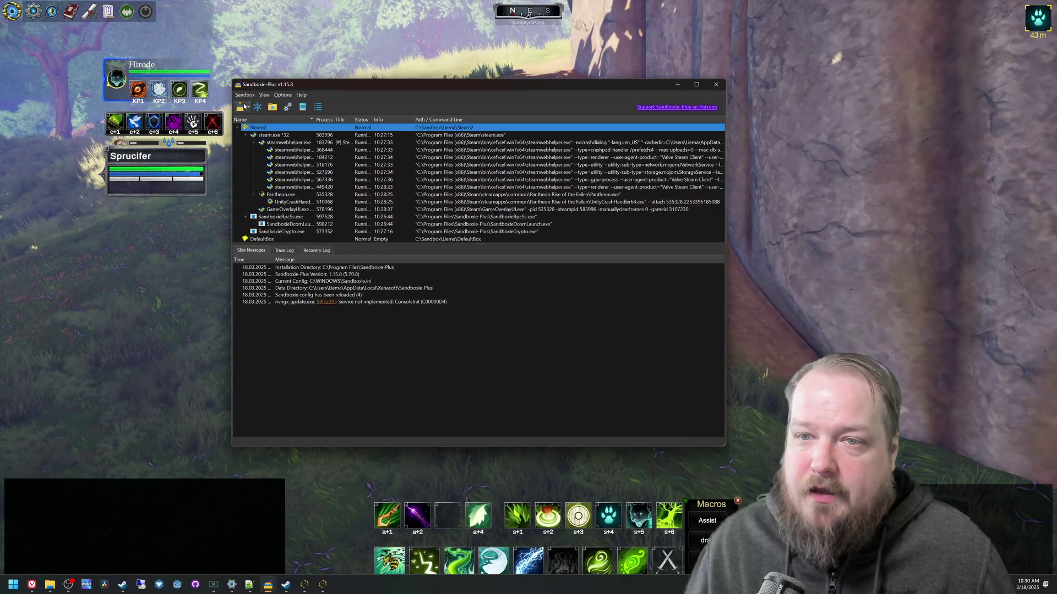
# - Start running a program inside the Steam2 sandbox and browse for its executable
pyautogui.rightClick(254, 127)
pyautogui.moveTo(330, 133)
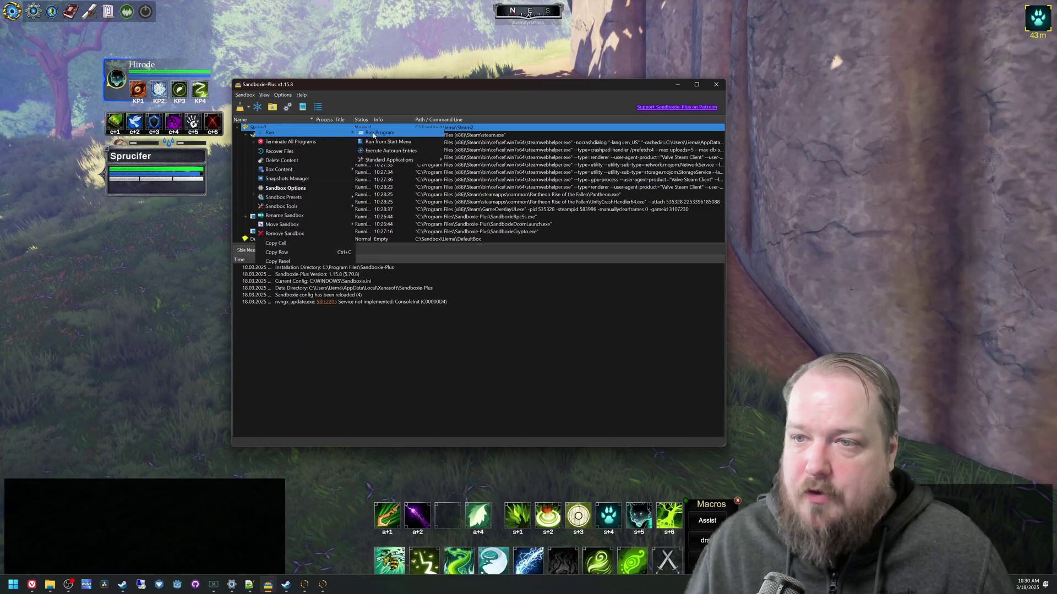
pyautogui.click(373, 133)
pyautogui.click(227, 66)
pyautogui.click(229, 68)
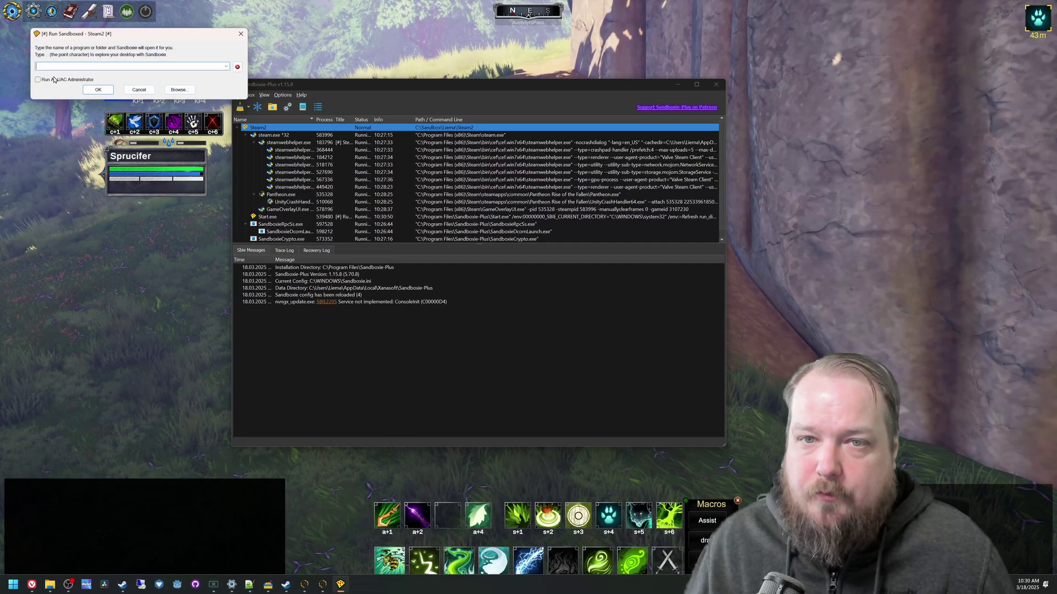
pyautogui.click(179, 89)
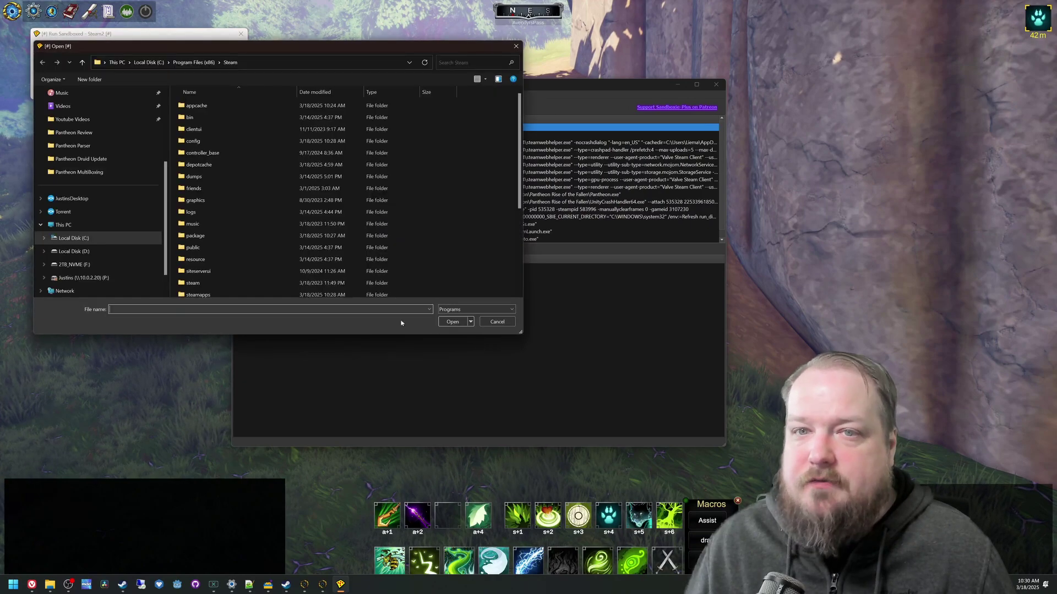
# - Launch Parser v20250315_0.exe from C:\Games\Pantheon Parser in the sandbox and minimize its console window
pyautogui.click(148, 62)
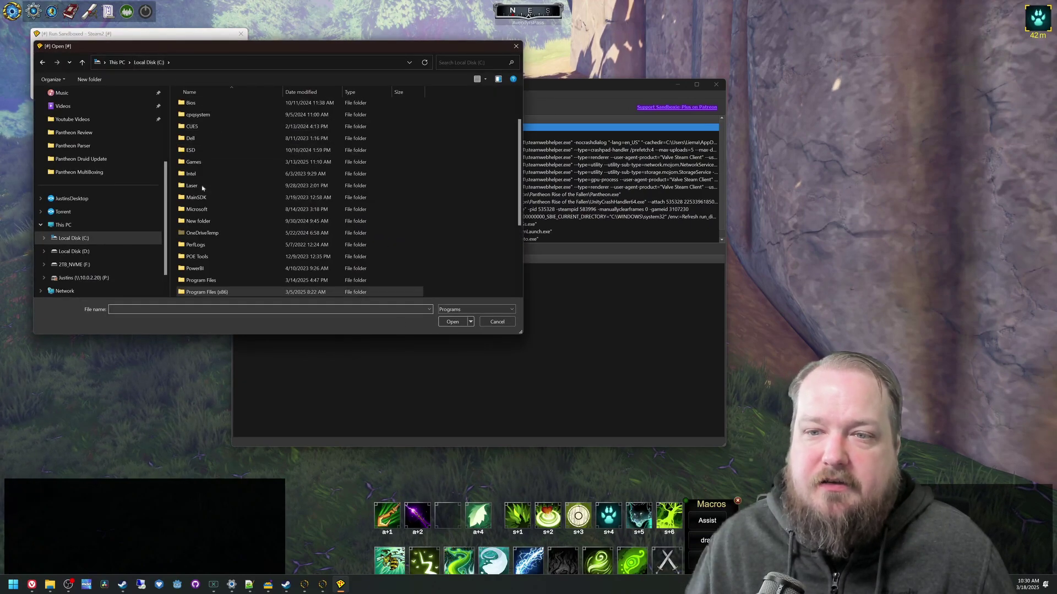
pyautogui.scroll(-1, 199, 176)
pyautogui.doubleClick(196, 127)
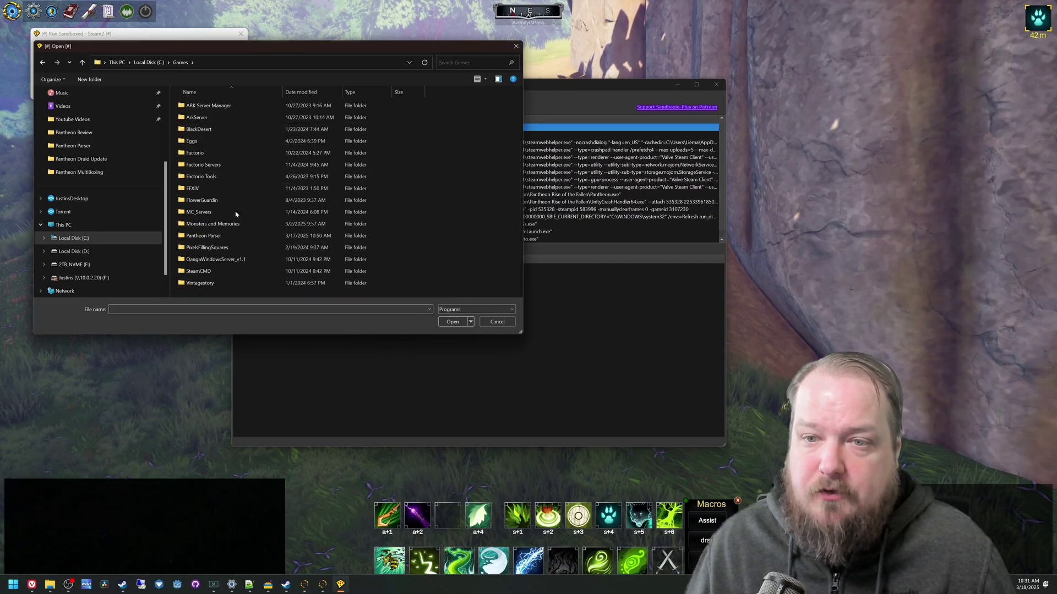
pyautogui.doubleClick(225, 235)
pyautogui.click(214, 131)
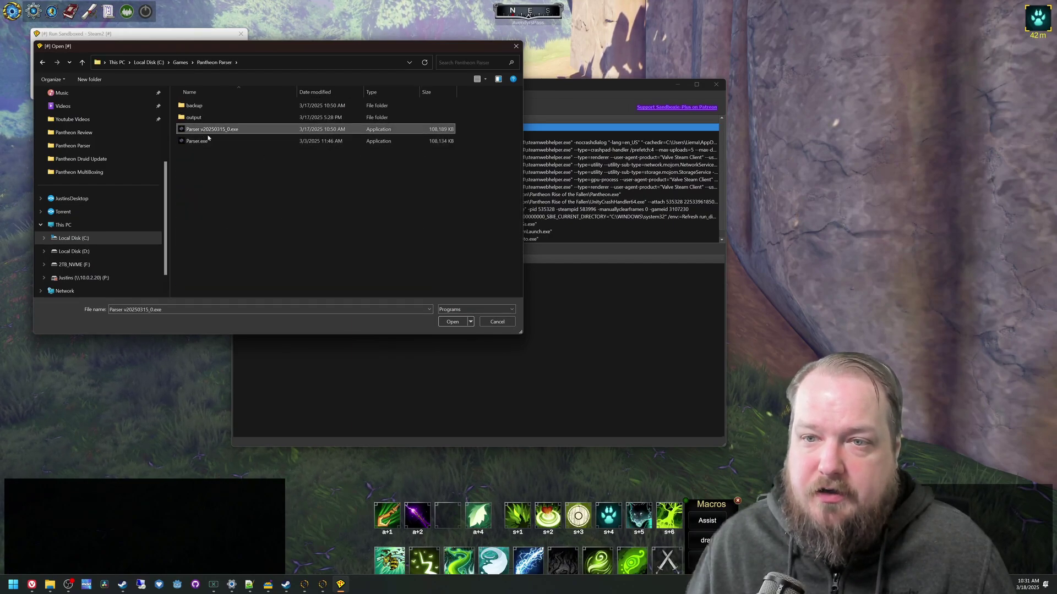
pyautogui.click(453, 322)
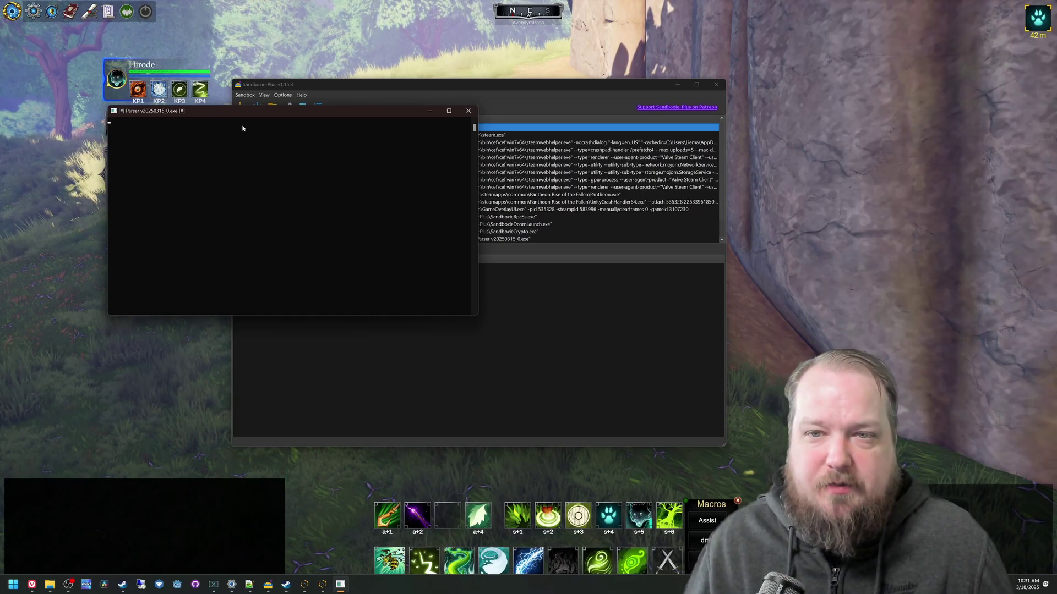
pyautogui.click(430, 110)
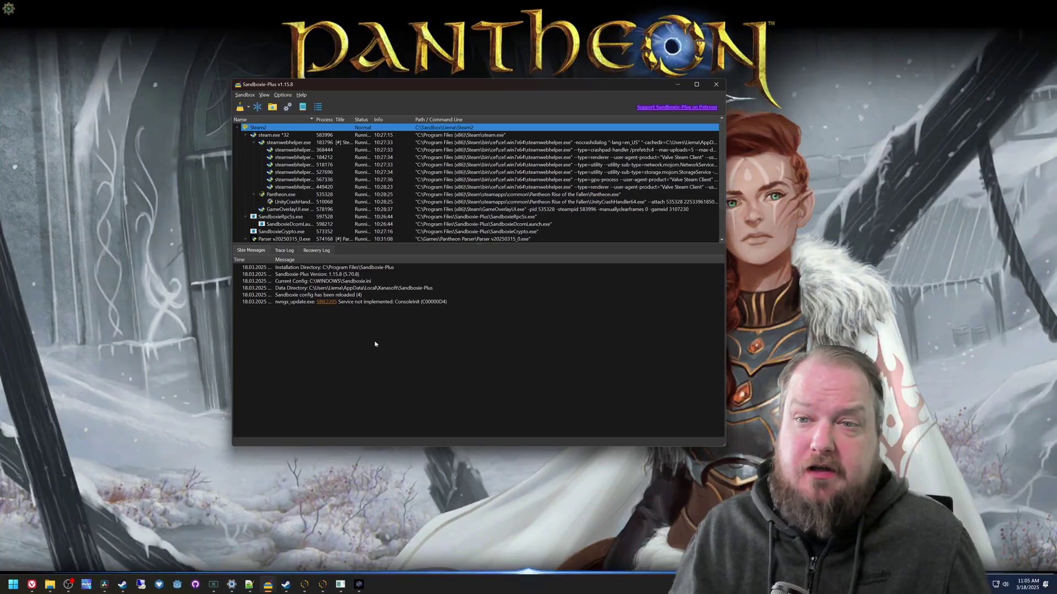
# - Open the Run Sandboxed prompt for the Steam2 sandbox again and check its list of previously run programs
pyautogui.rightClick(255, 129)
pyautogui.moveTo(275, 132)
pyautogui.click(369, 151)
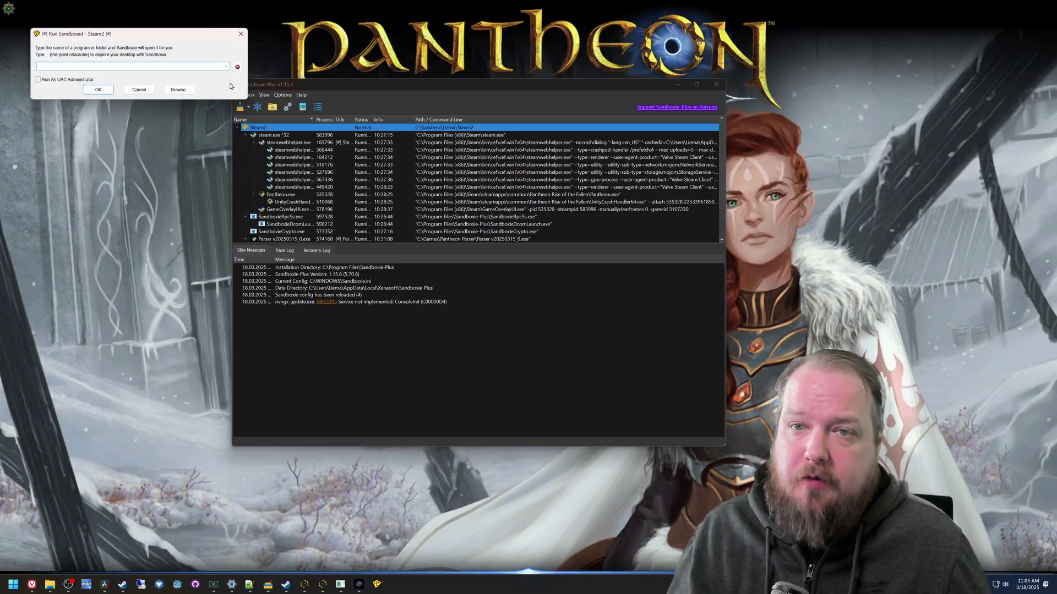
pyautogui.click(225, 67)
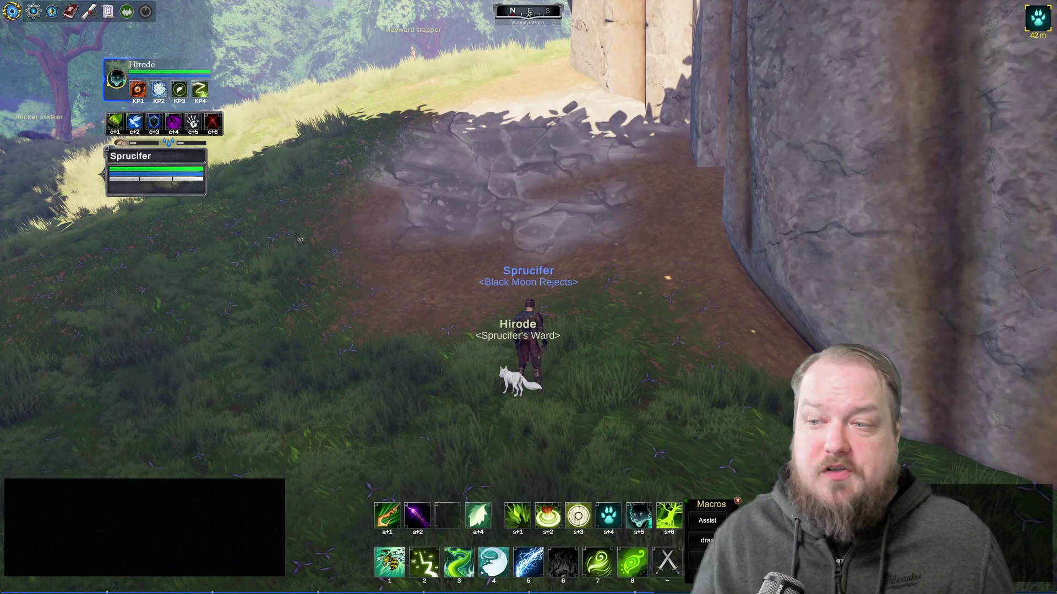
# - Cast Creeper Talisman on the shady outdoorsman with the Druid and run back to pull the enemy
pyautogui.press('w')
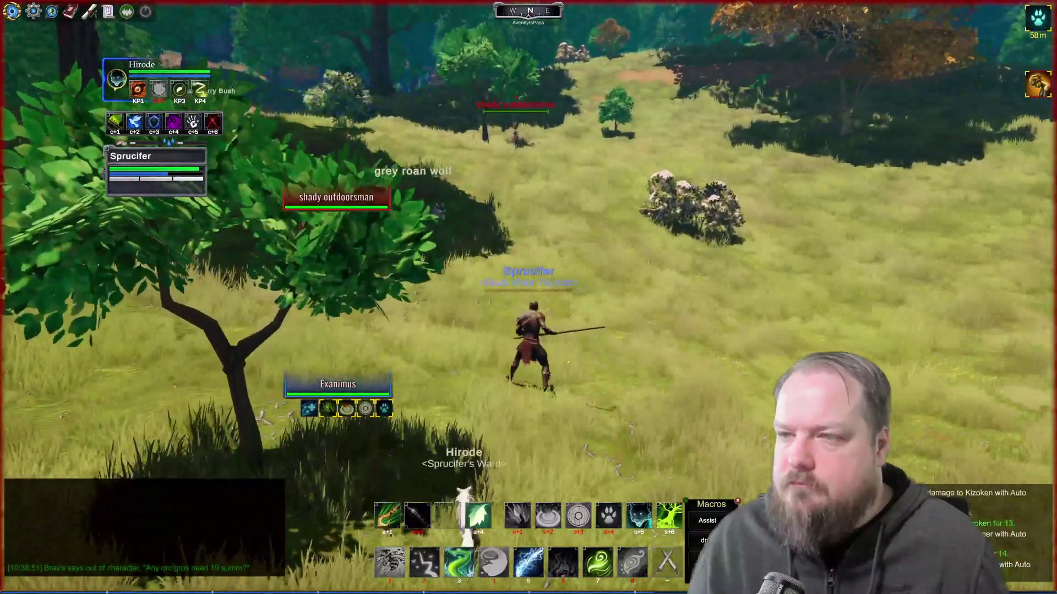
pyautogui.press('3')
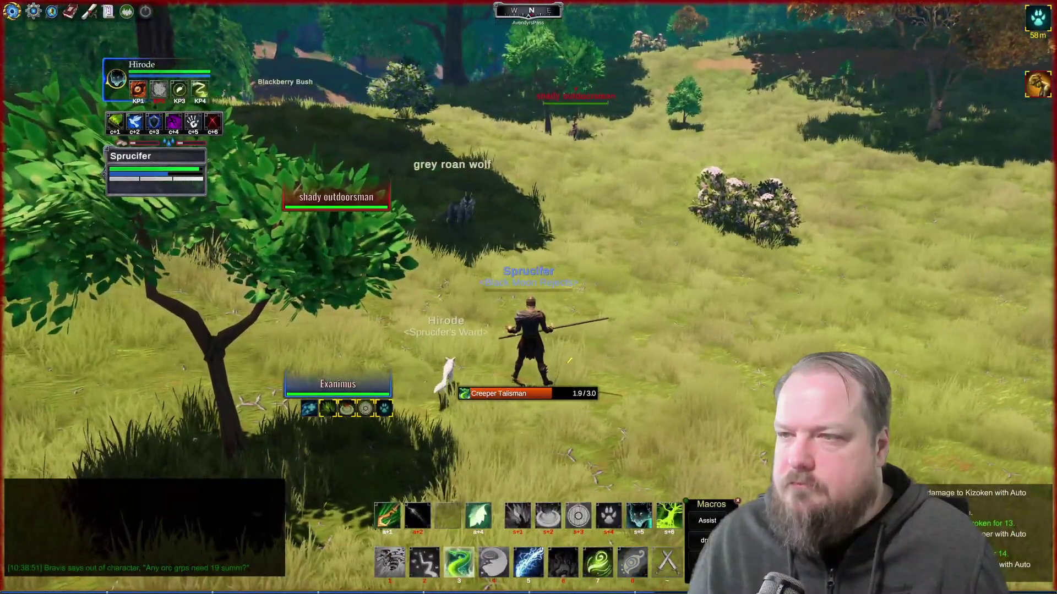
pyautogui.press('a')
pyautogui.press('w')
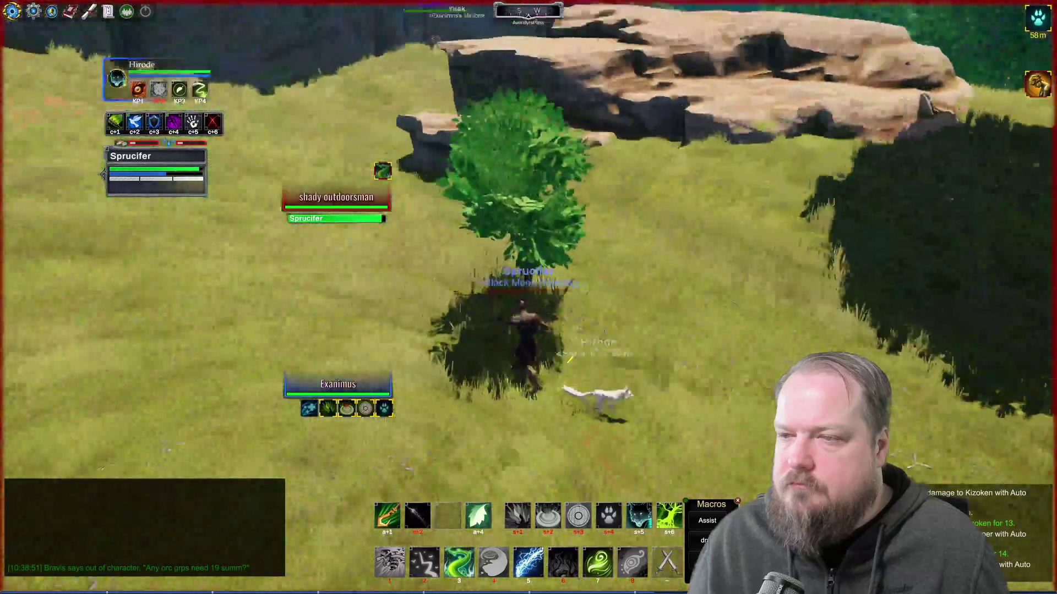
pyautogui.press('w')
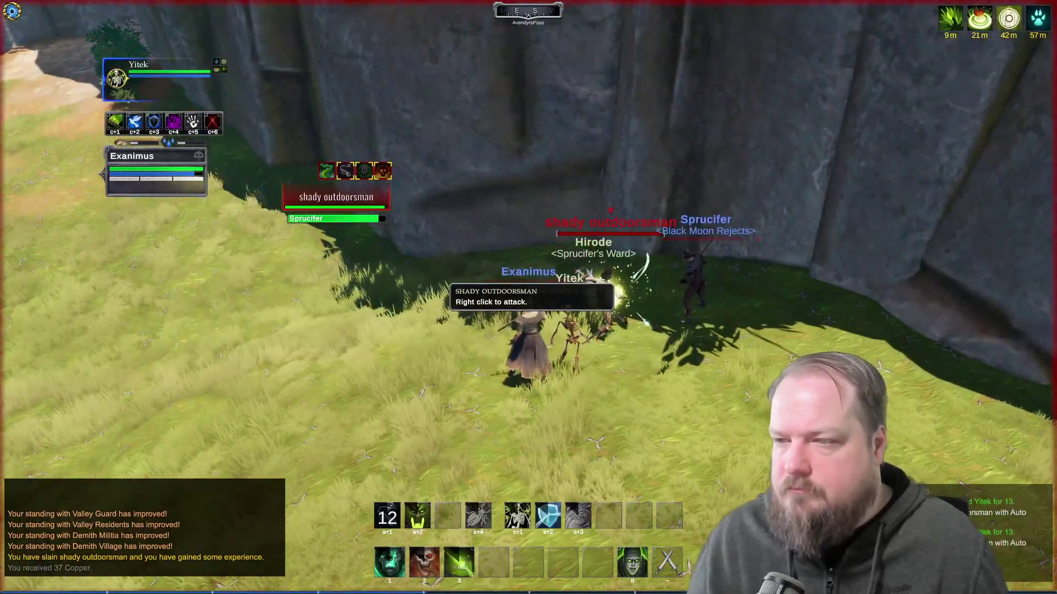
# - Fight the shady outdoorsman with the Necromancer in the sandboxed client, casting Life Draw, and move on
pyautogui.press('w')
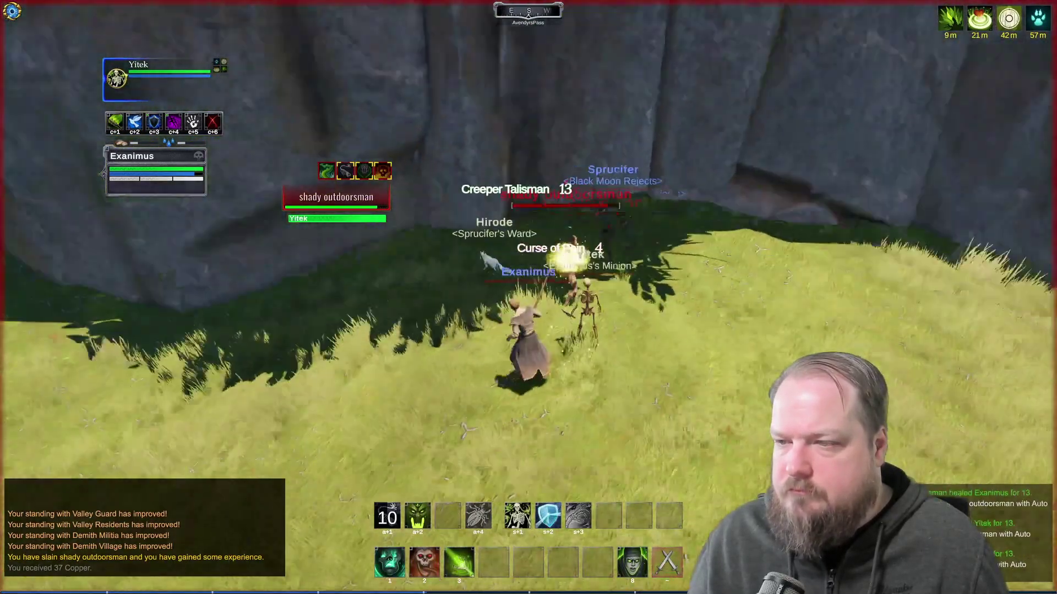
pyautogui.scroll(3, 528, 297)
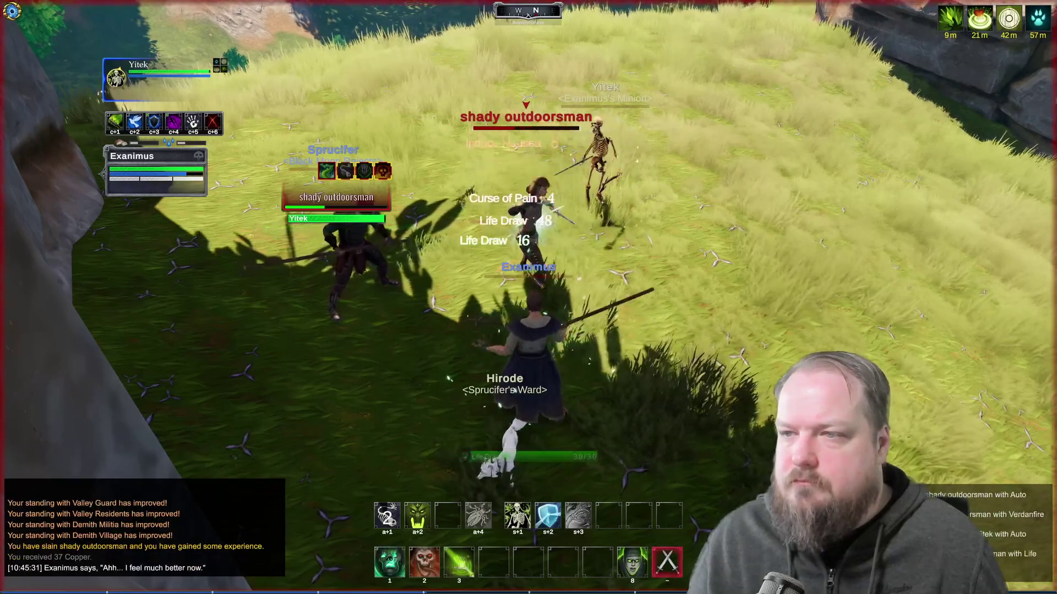
pyautogui.press('1')
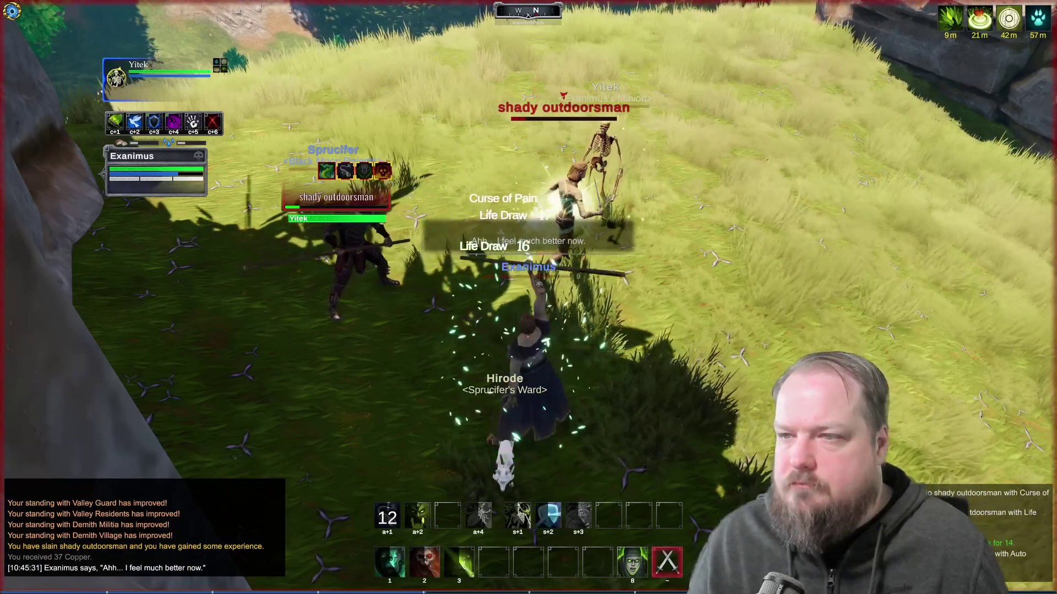
pyautogui.press('w')
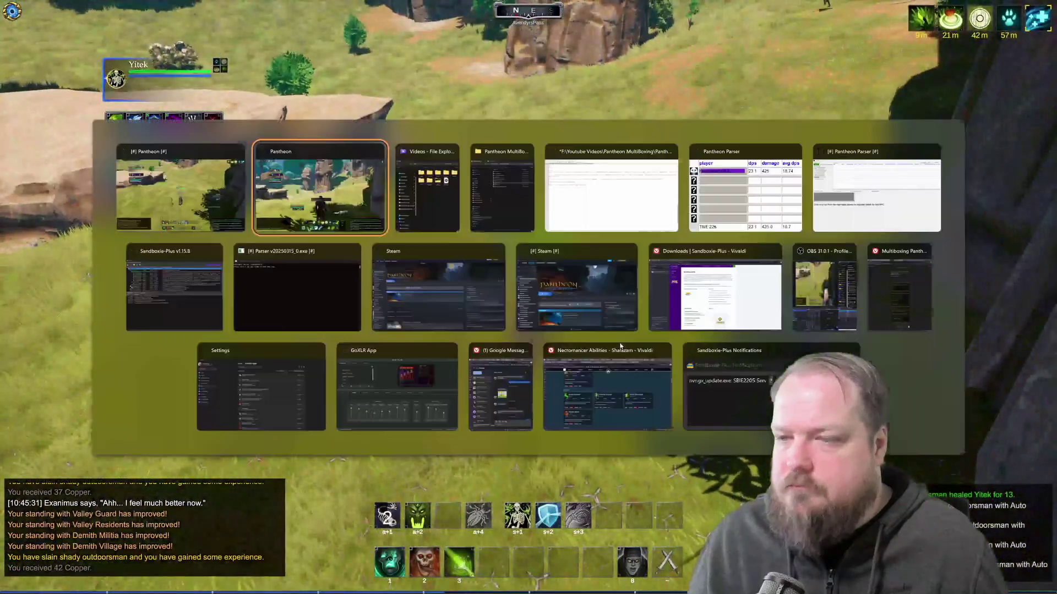
# - Run the Druid through the rocky pass to find a grey roan wolf and pull it back to the Necromancer
pyautogui.press('w')
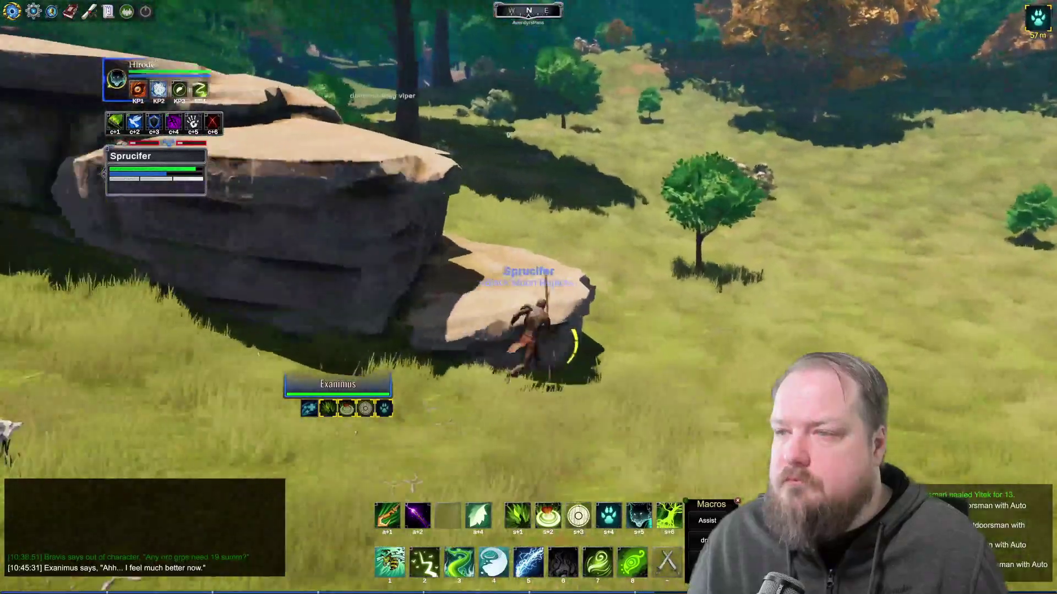
pyautogui.press('d')
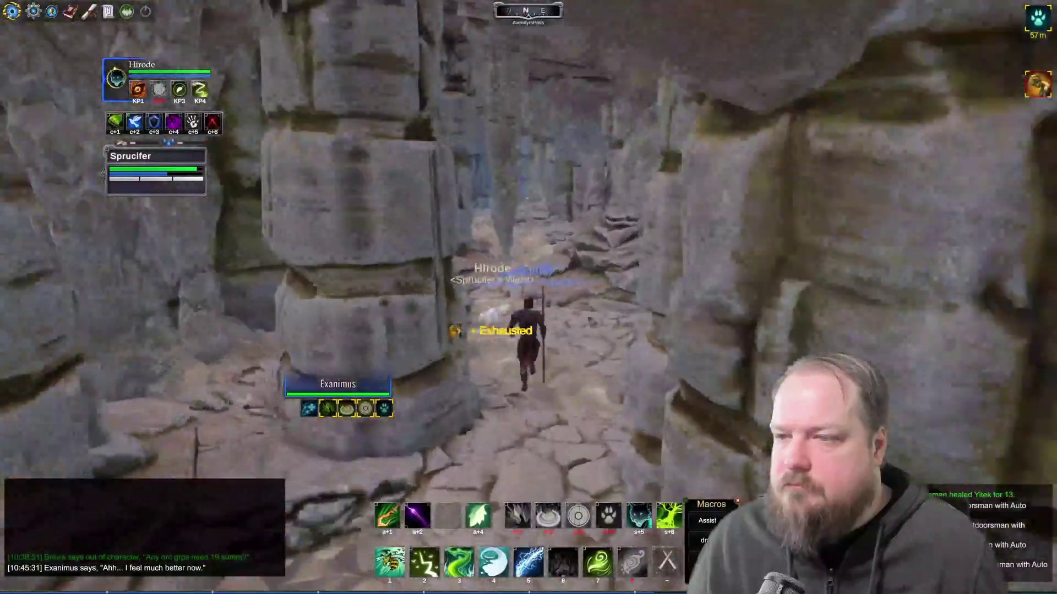
pyautogui.press('w')
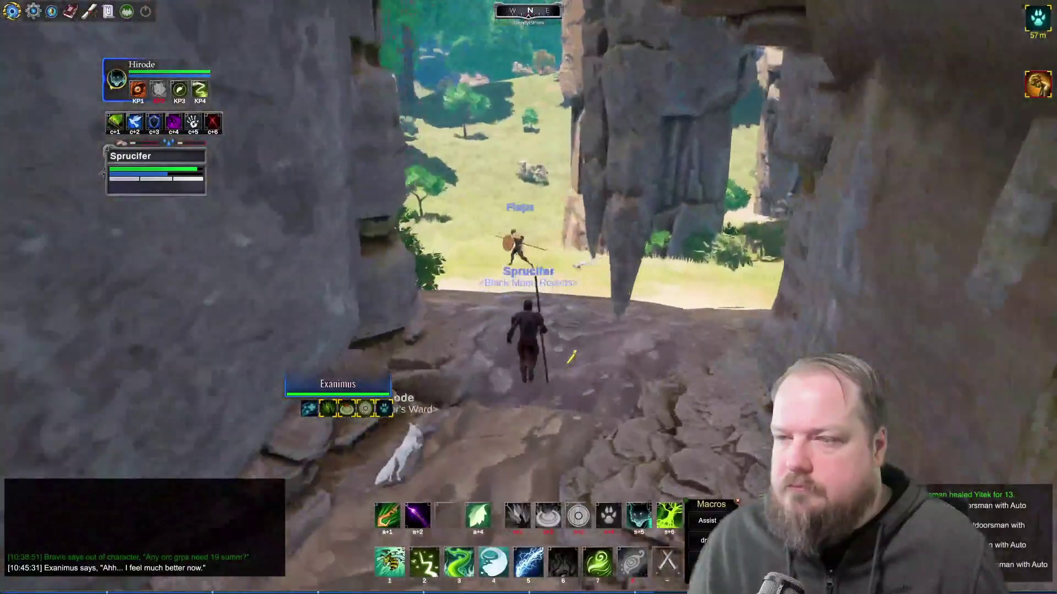
pyautogui.press('w')
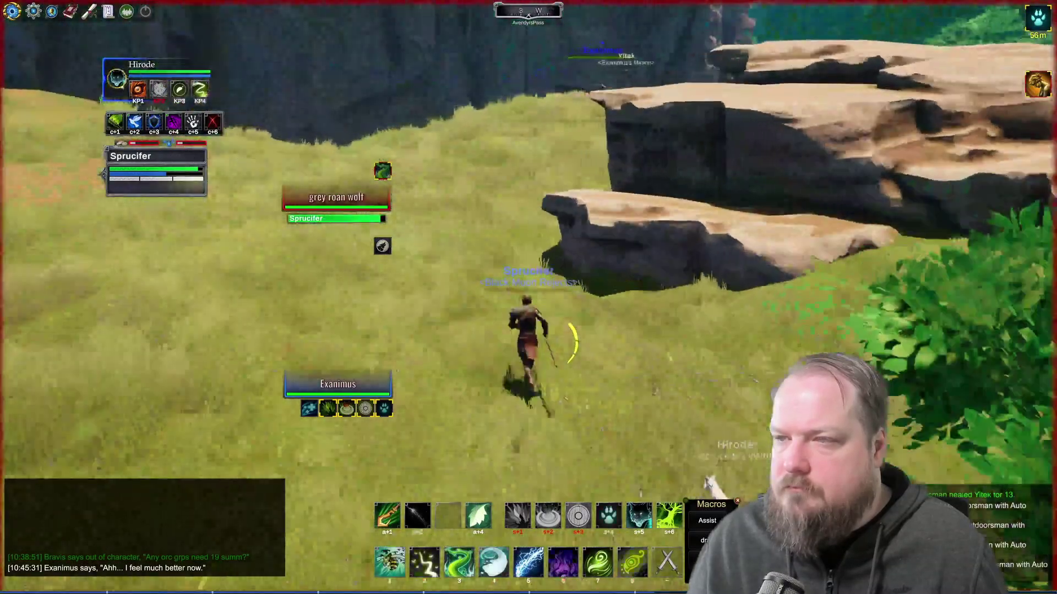
pyautogui.press('w')
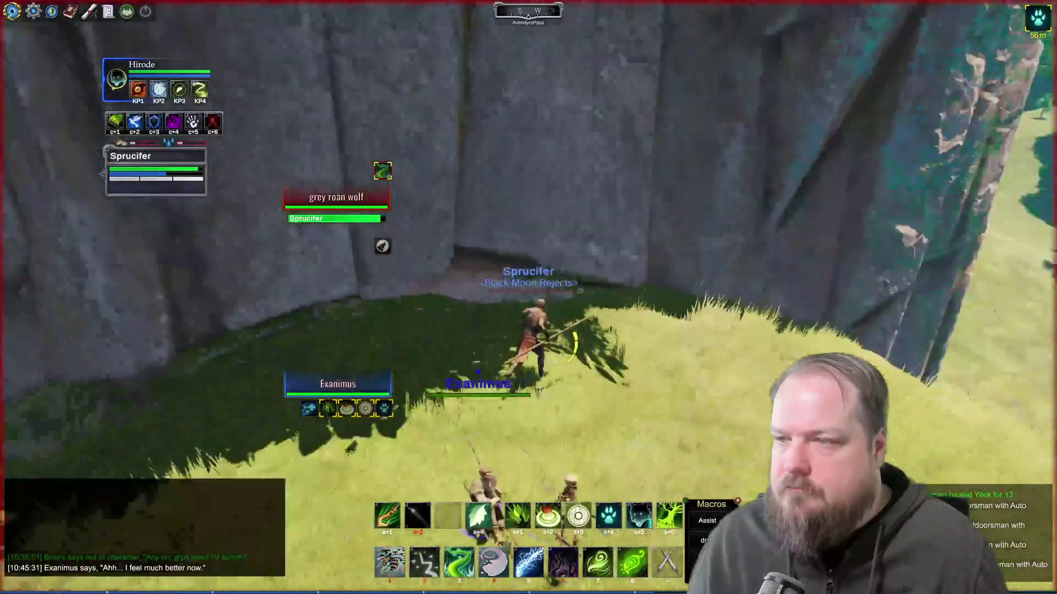
# - Switch to the Necromancer in the sandboxed Pantheon client and target the grey roan wolf
pyautogui.hotkey('alt', 'Tab')
pyautogui.press('Tab')
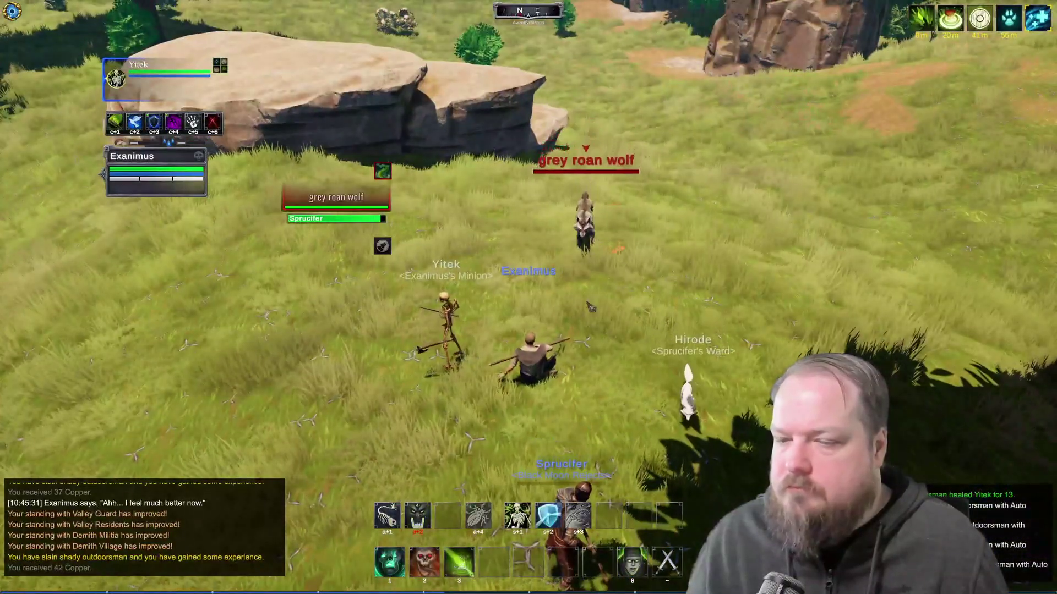